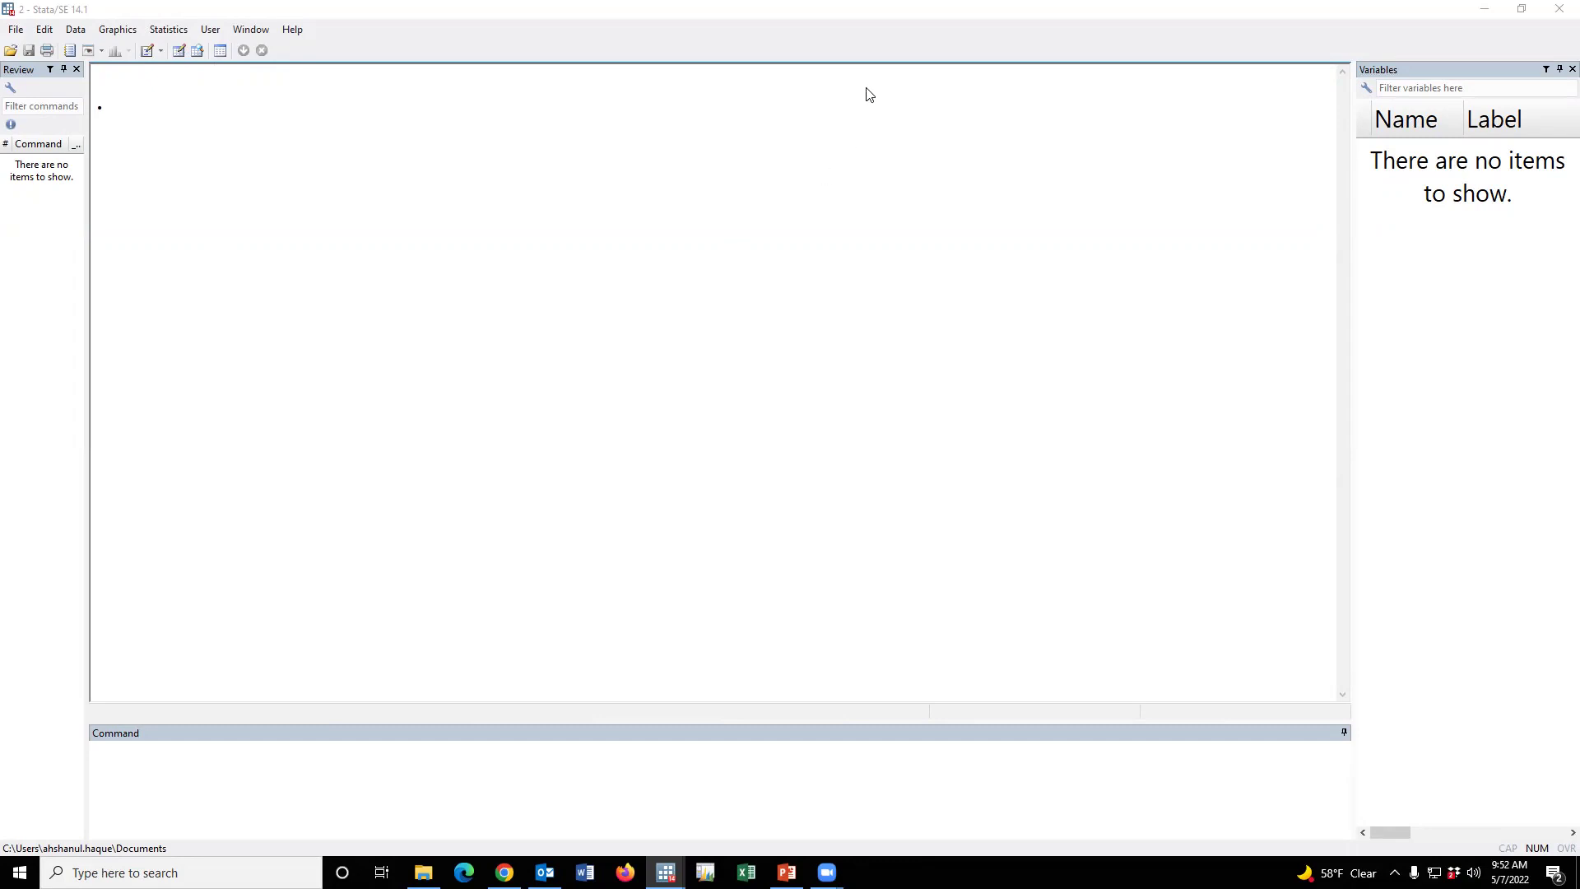
Step: In the Data Editor, enter the values 1 through 10 down the first column as var1
mouse_move(169, 56)
left_mouse_down()
mouse_move(169, 39)
mouse_move(192, 46)
mouse_move(185, 69)
mouse_move(177, 59)
left_mouse_up()
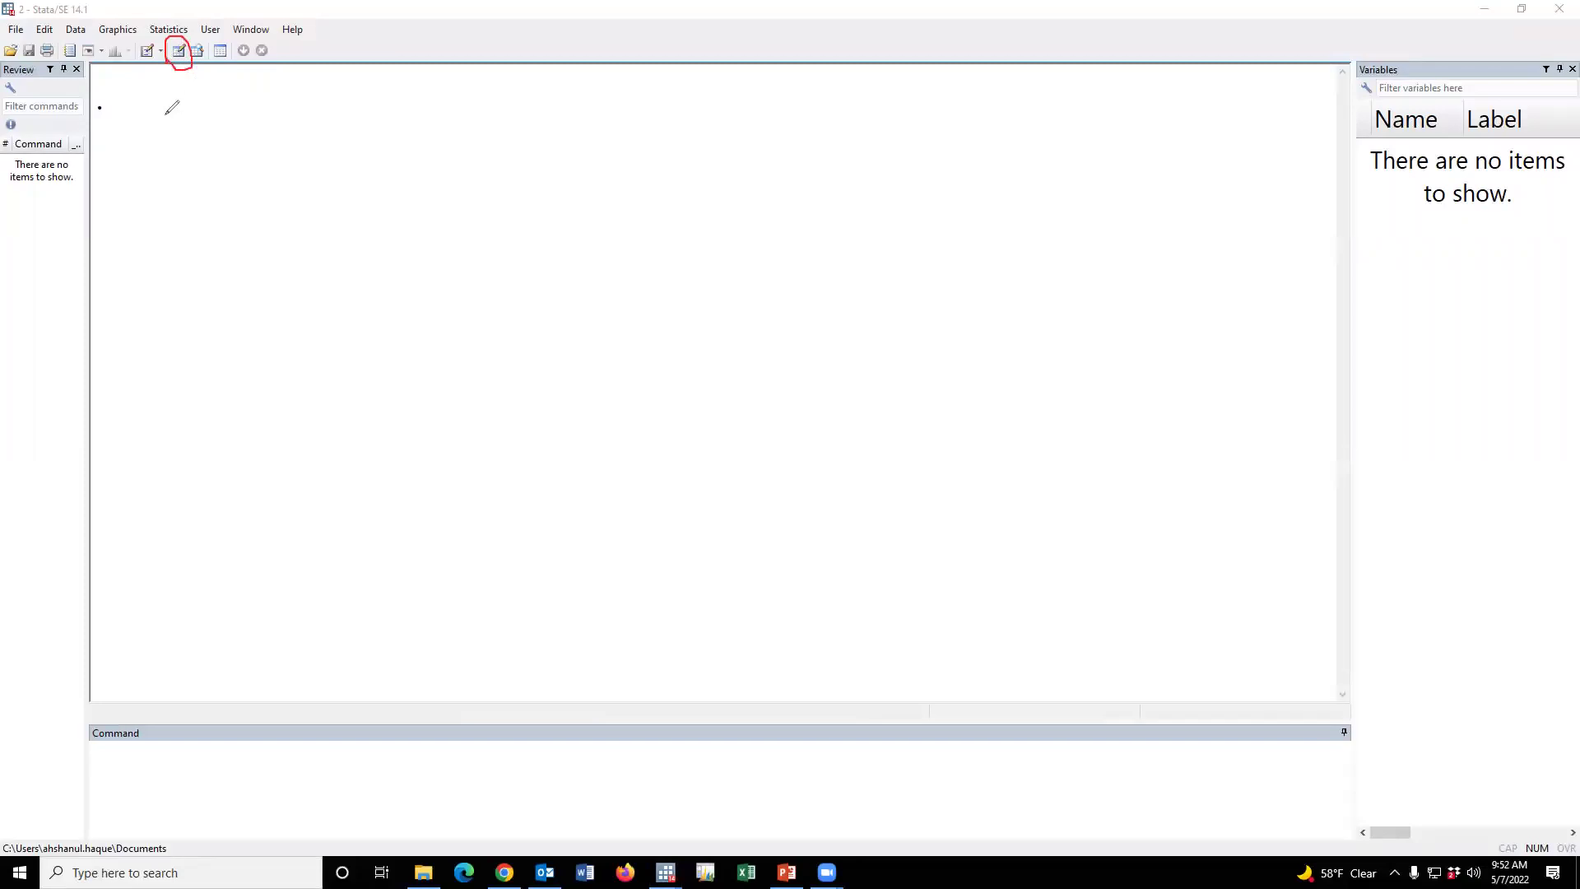
left_click(178, 51)
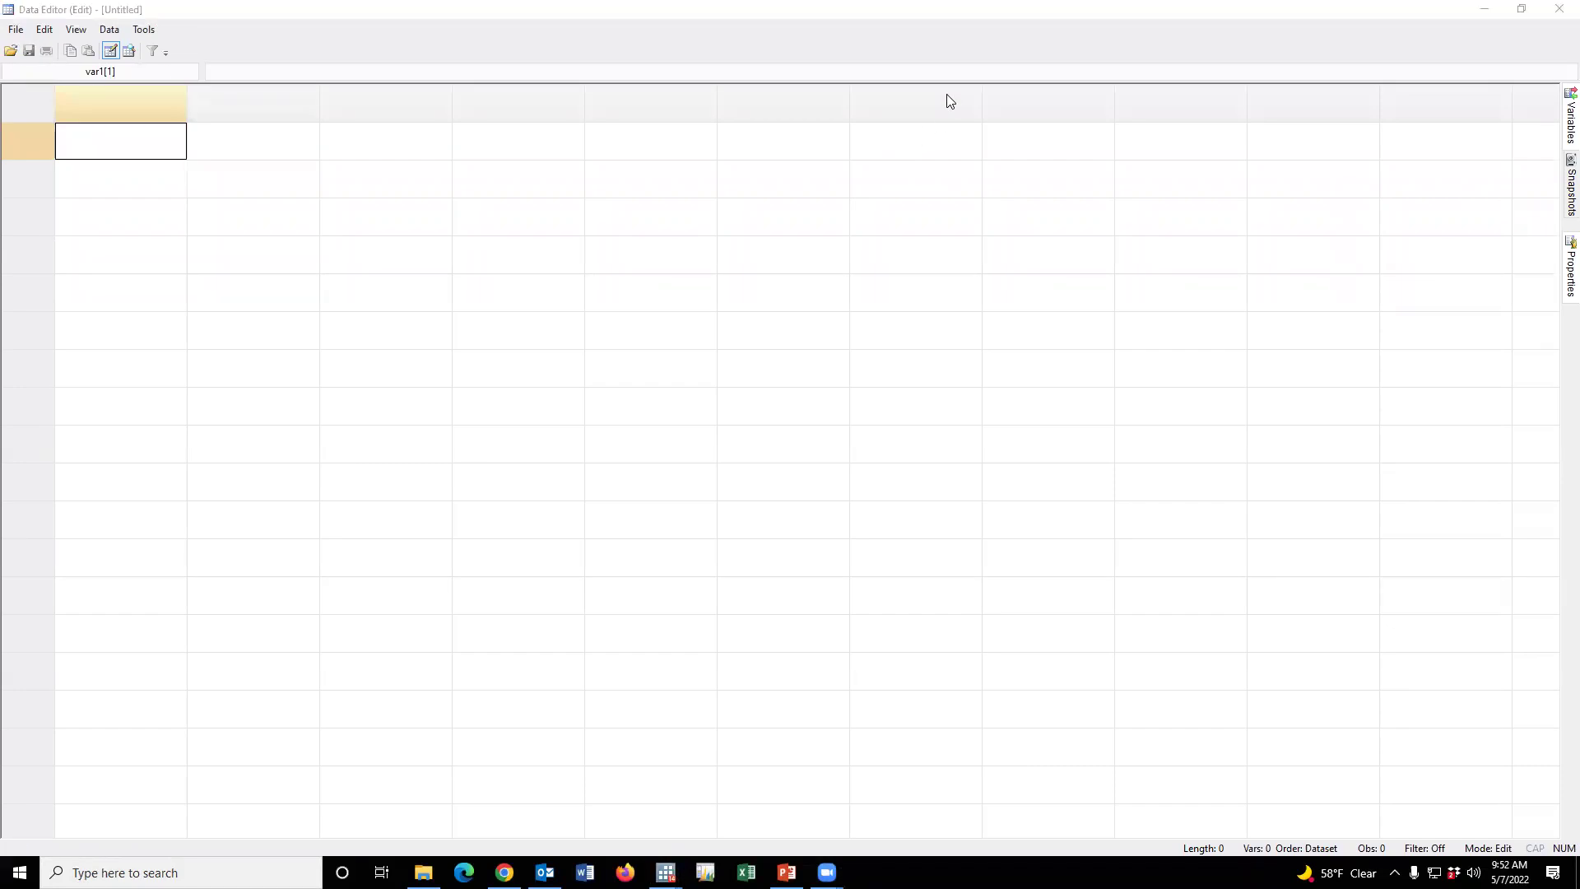
left_click(136, 148)
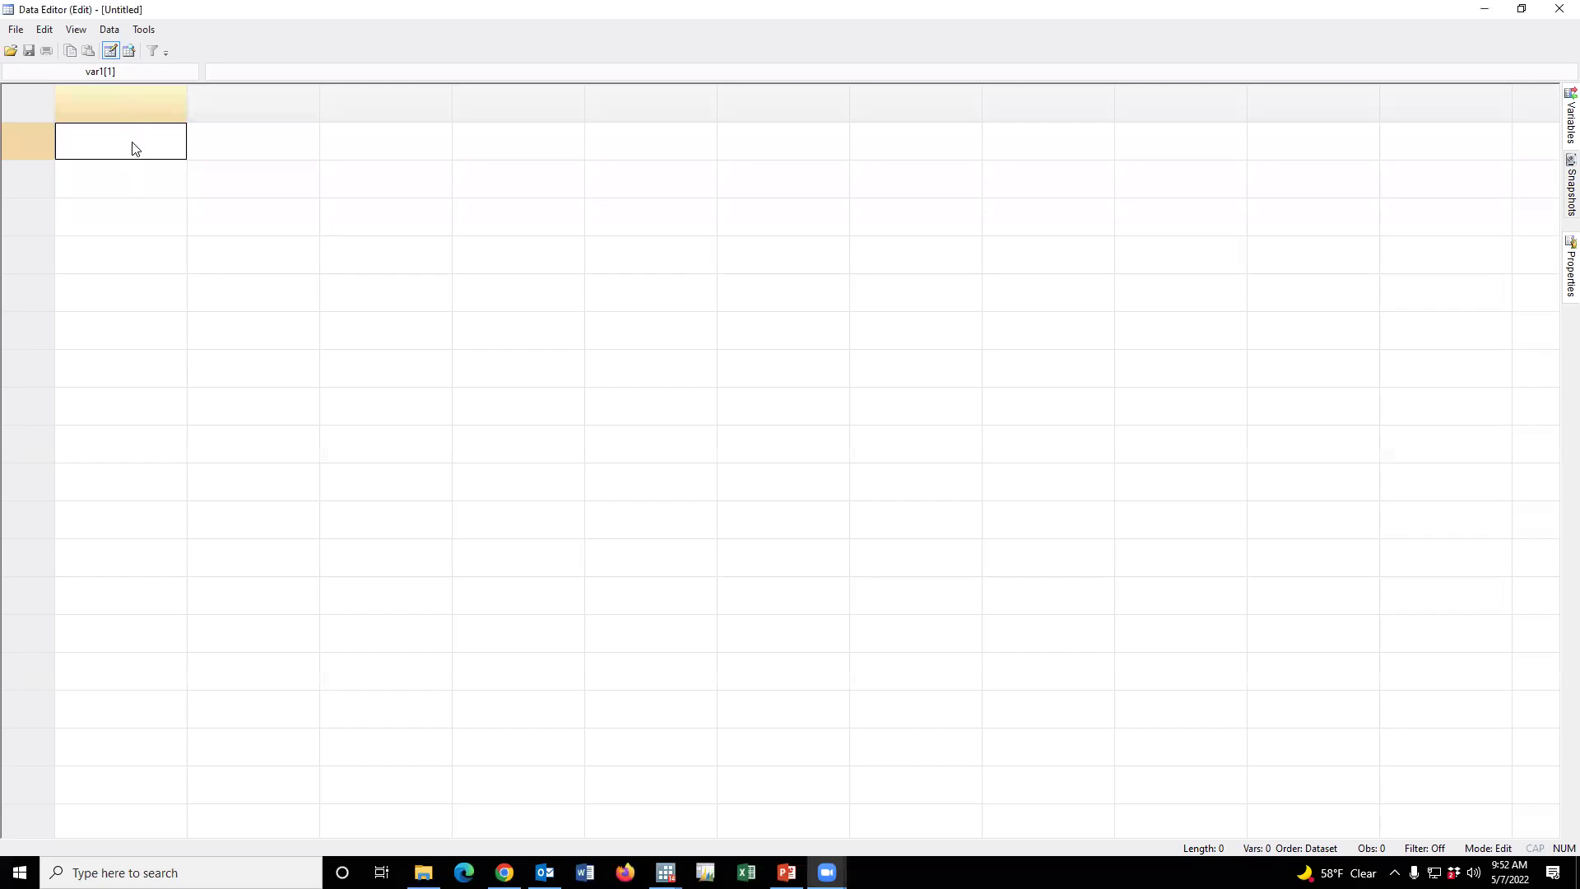
type("1")
key("Return")
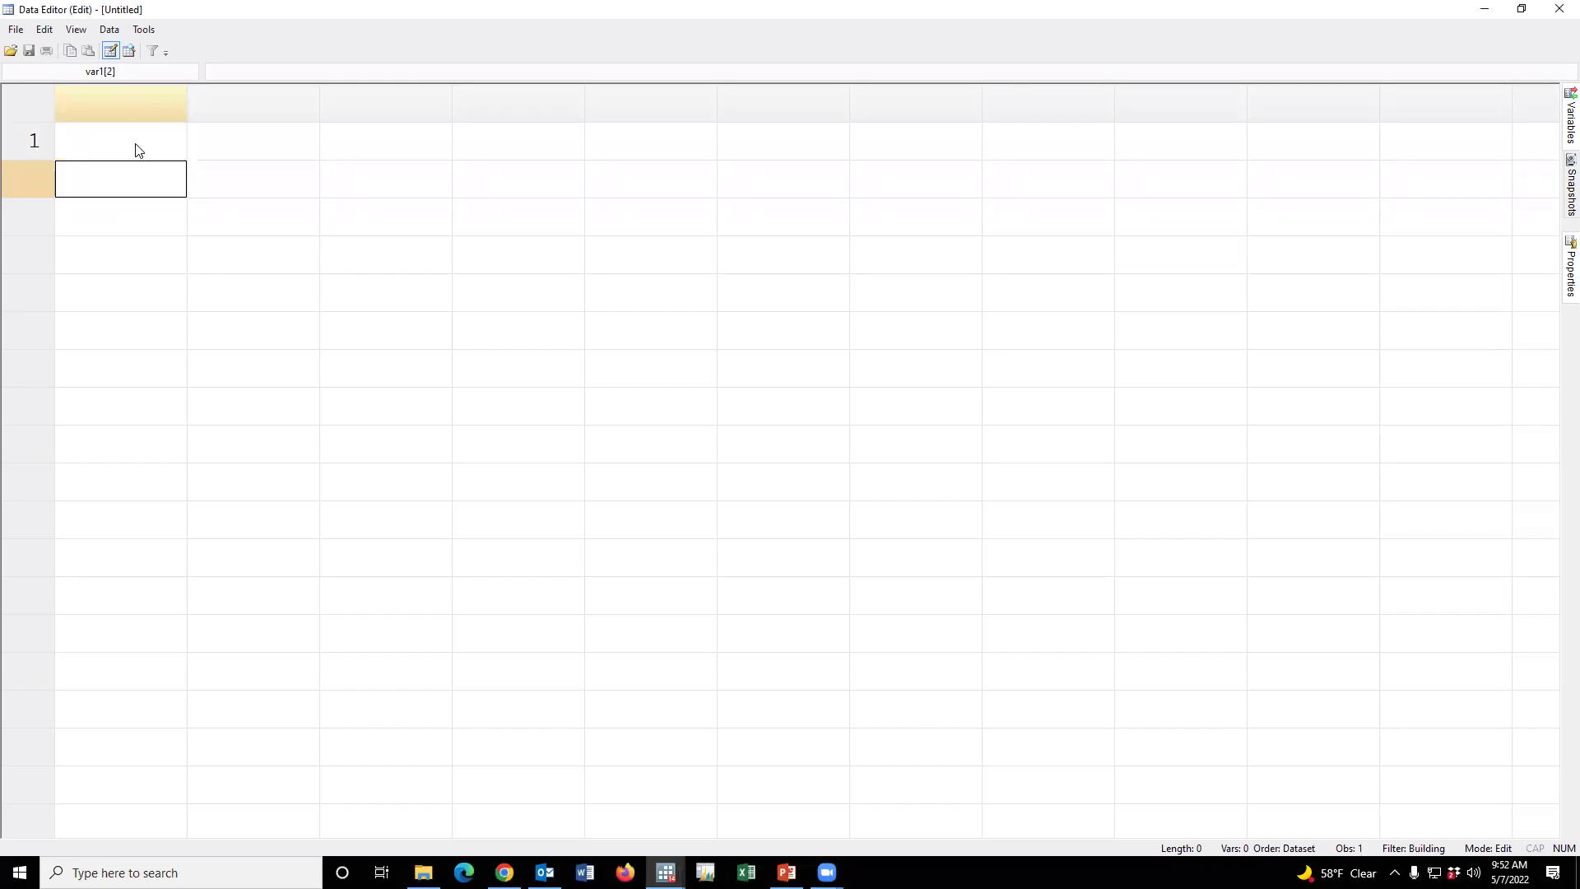
type("2")
key("Return")
type("3")
key("Return")
type("4")
key("Return")
type("5 6 7 8 9 10")
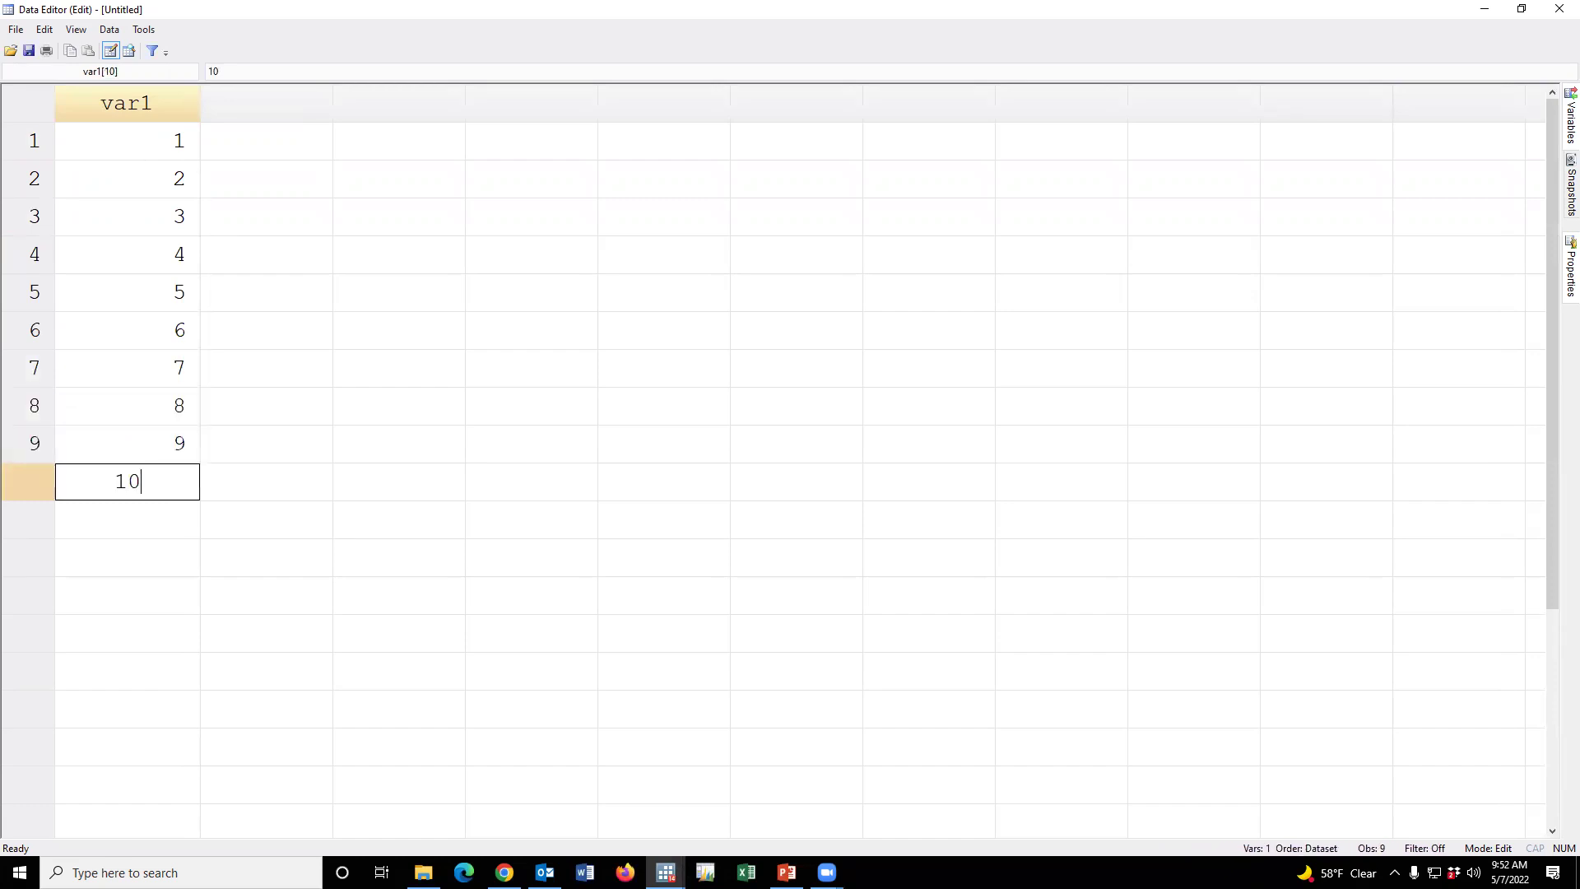
left_click(274, 204)
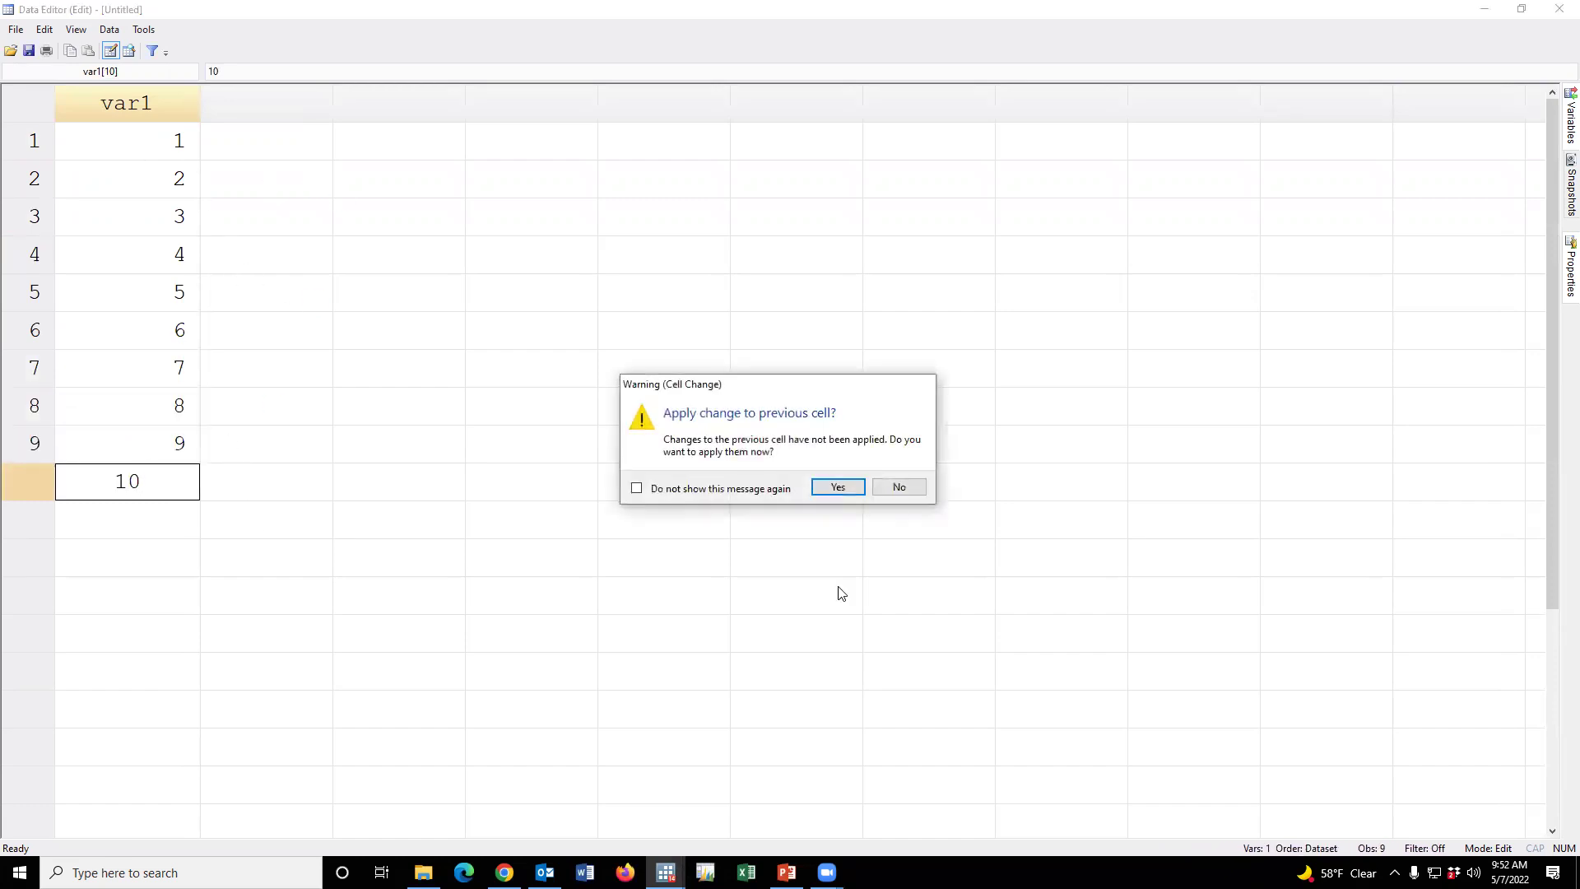
left_click(839, 488)
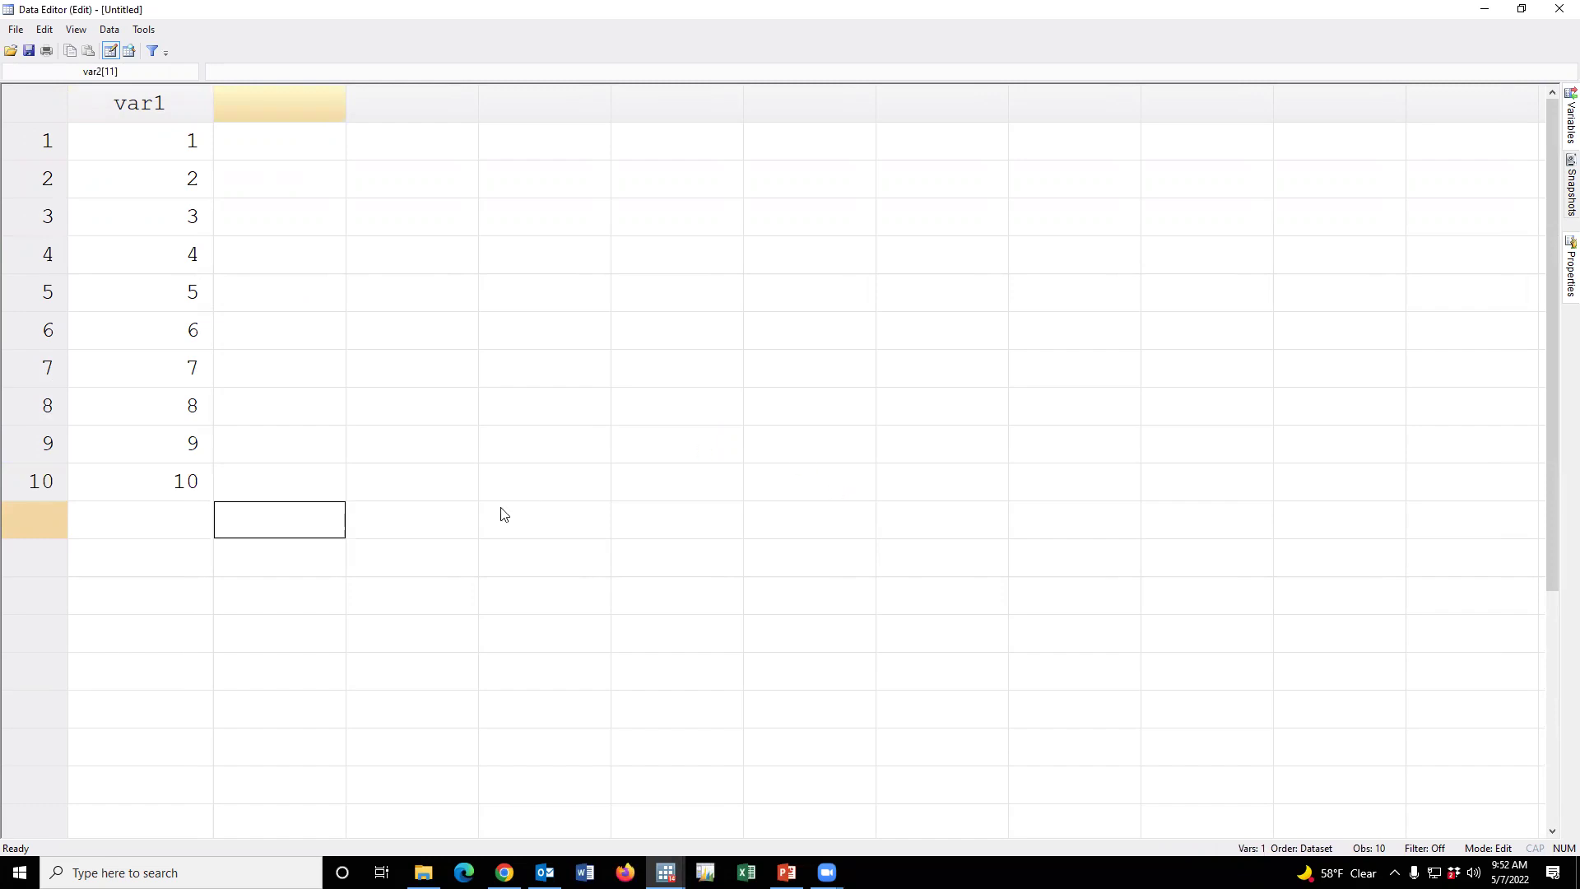
Step: Fill var2 with alternating 1 and 0 values down rows 1–10
left_click(298, 158)
type("10")
key("Return")
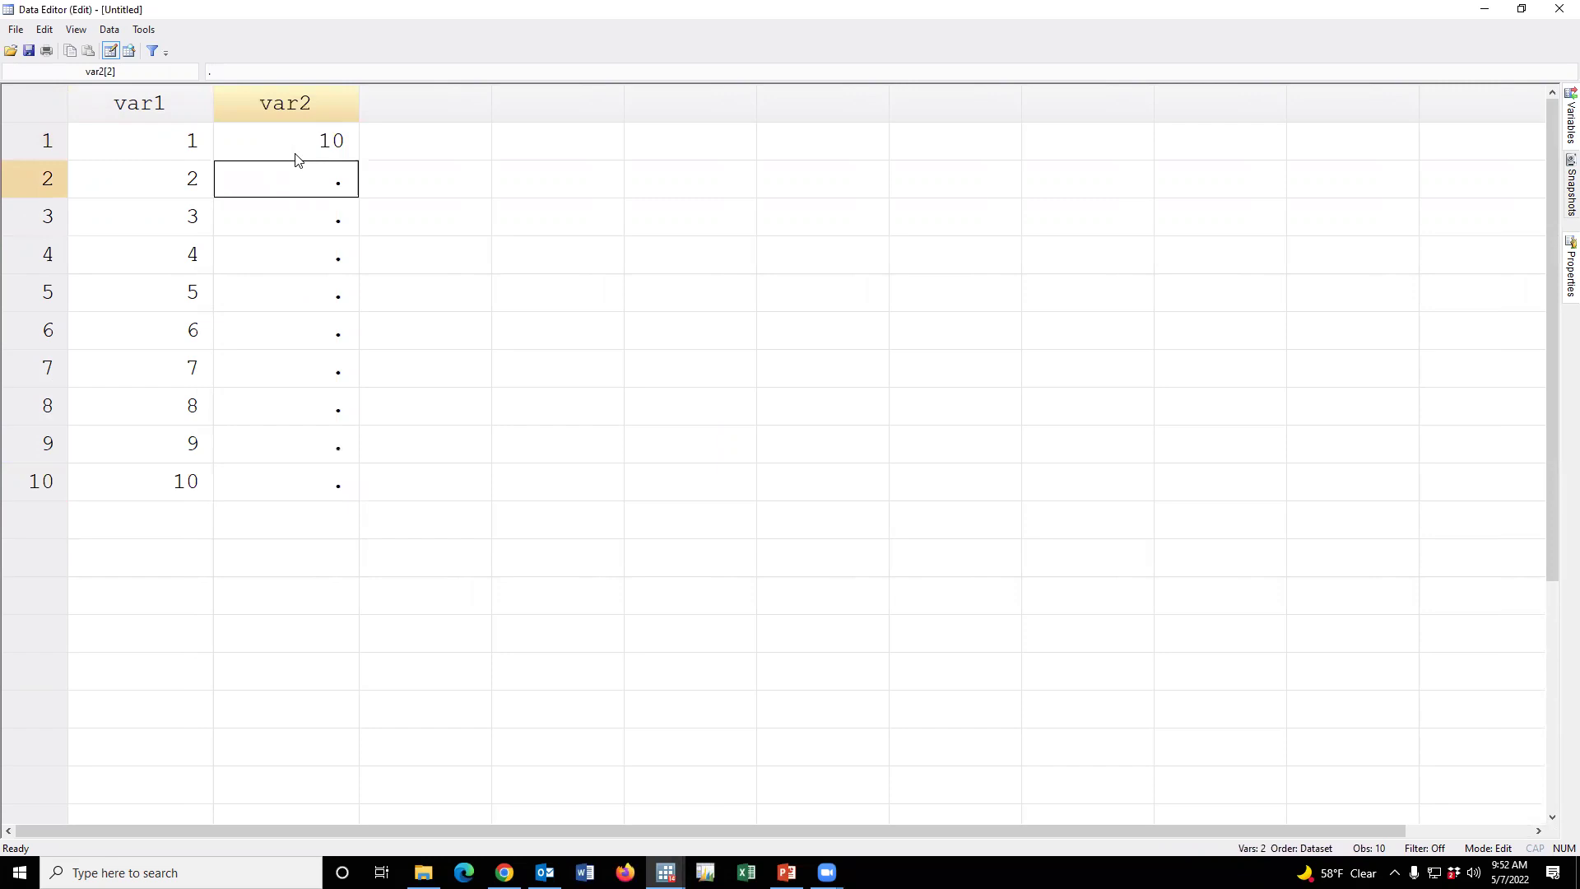
left_click(298, 158)
type("1")
key("Return")
type("0")
key("Return")
type("1")
key("Return")
type("0")
key("Return")
type("1")
key("Return")
type("0 1")
key("Return")
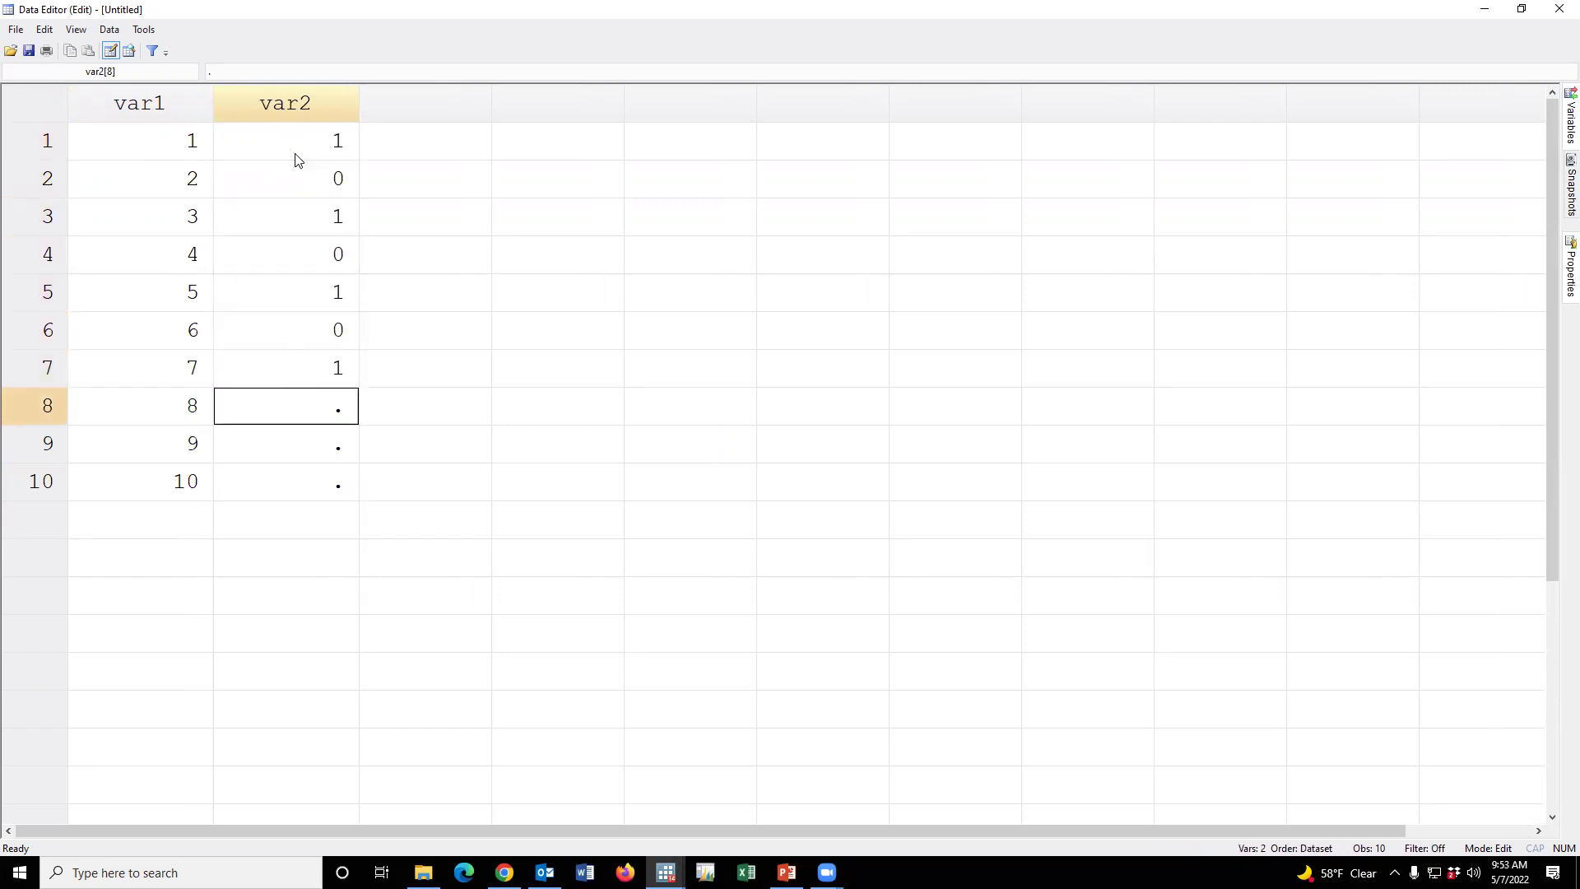
type("0")
key("Return")
type("10")
key("BackSpace")
key("Return")
type("0")
key("Return")
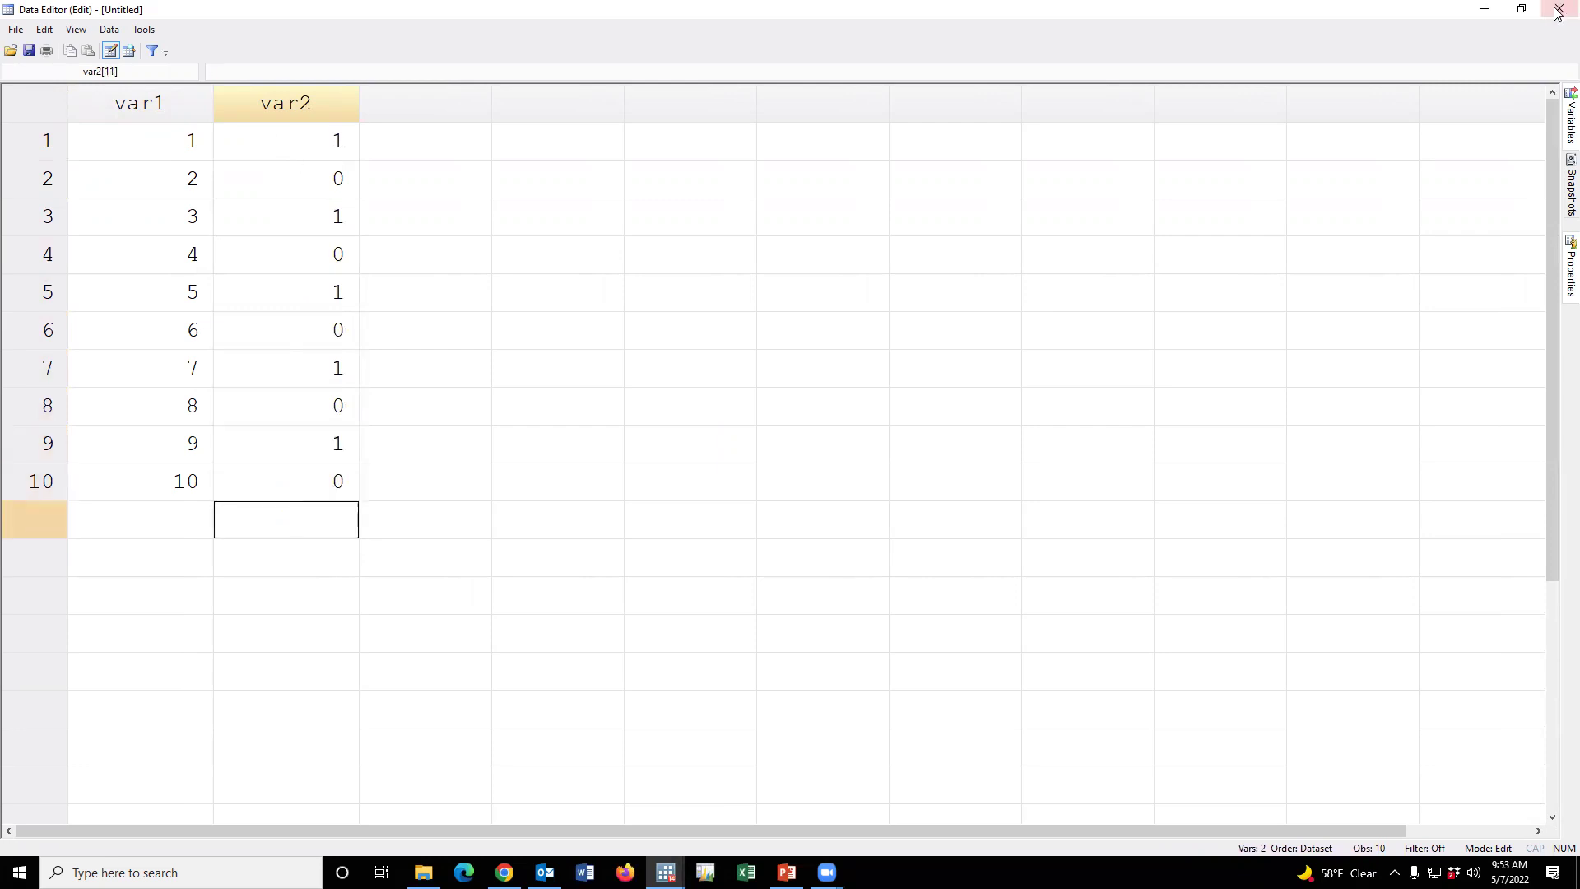
key("alt+Tab")
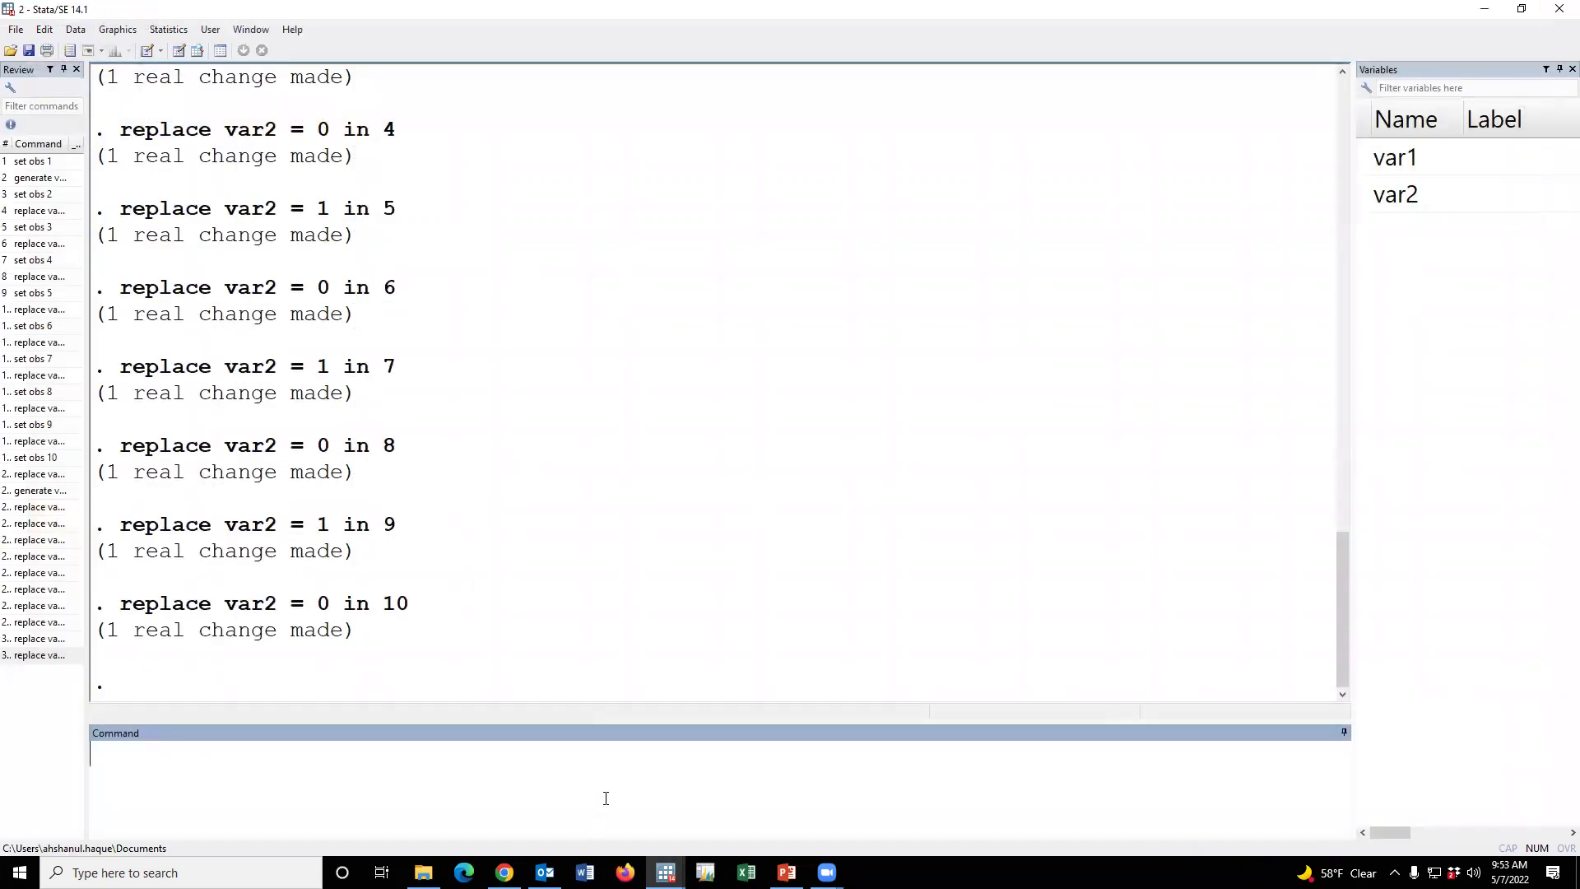
Step: Rename var1 to ID with the rename command
type("rw")
key("BackSpace")
key("BackSpace")
type("rename")
double_click(1370, 156)
left_click(726, 772)
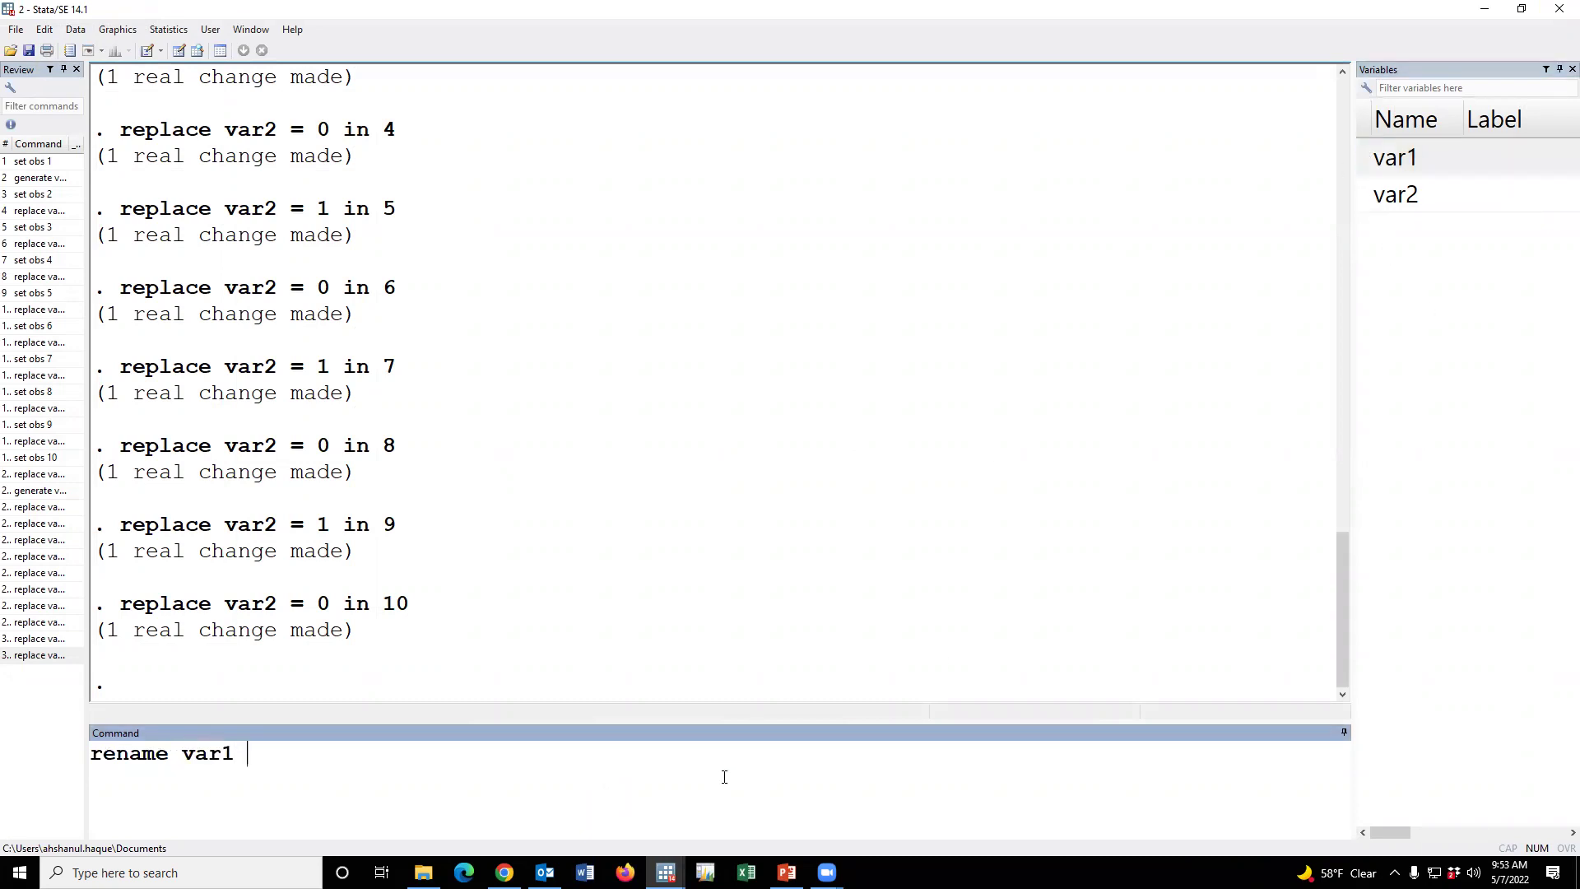
type("ID")
key("Return")
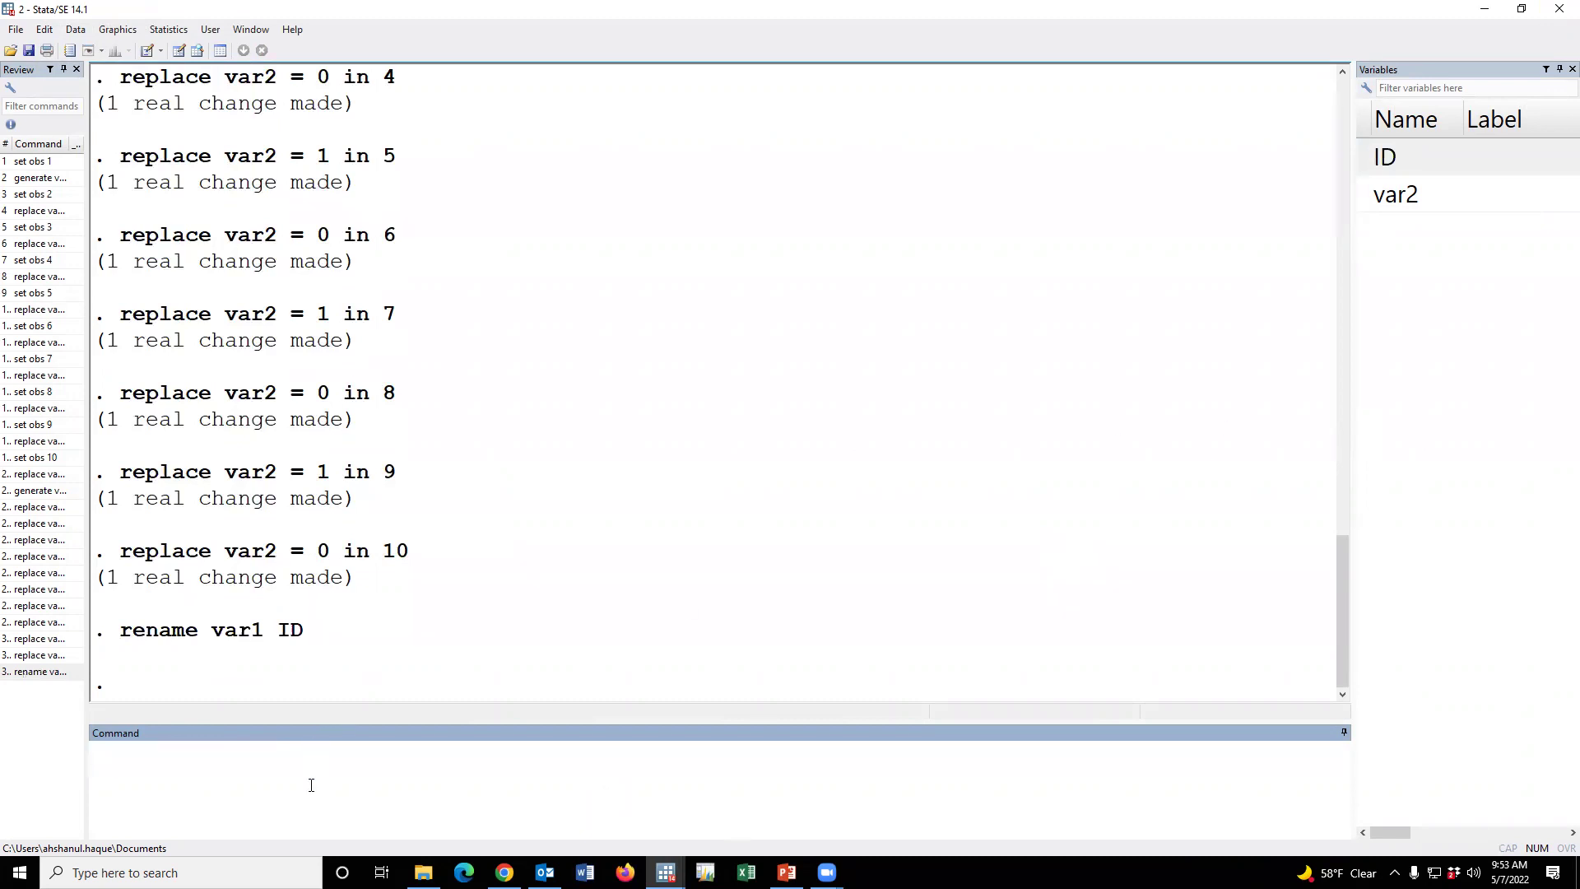
Step: Rename var2 to YN with the rename command
type("rename")
left_click(1363, 198)
left_click(606, 769)
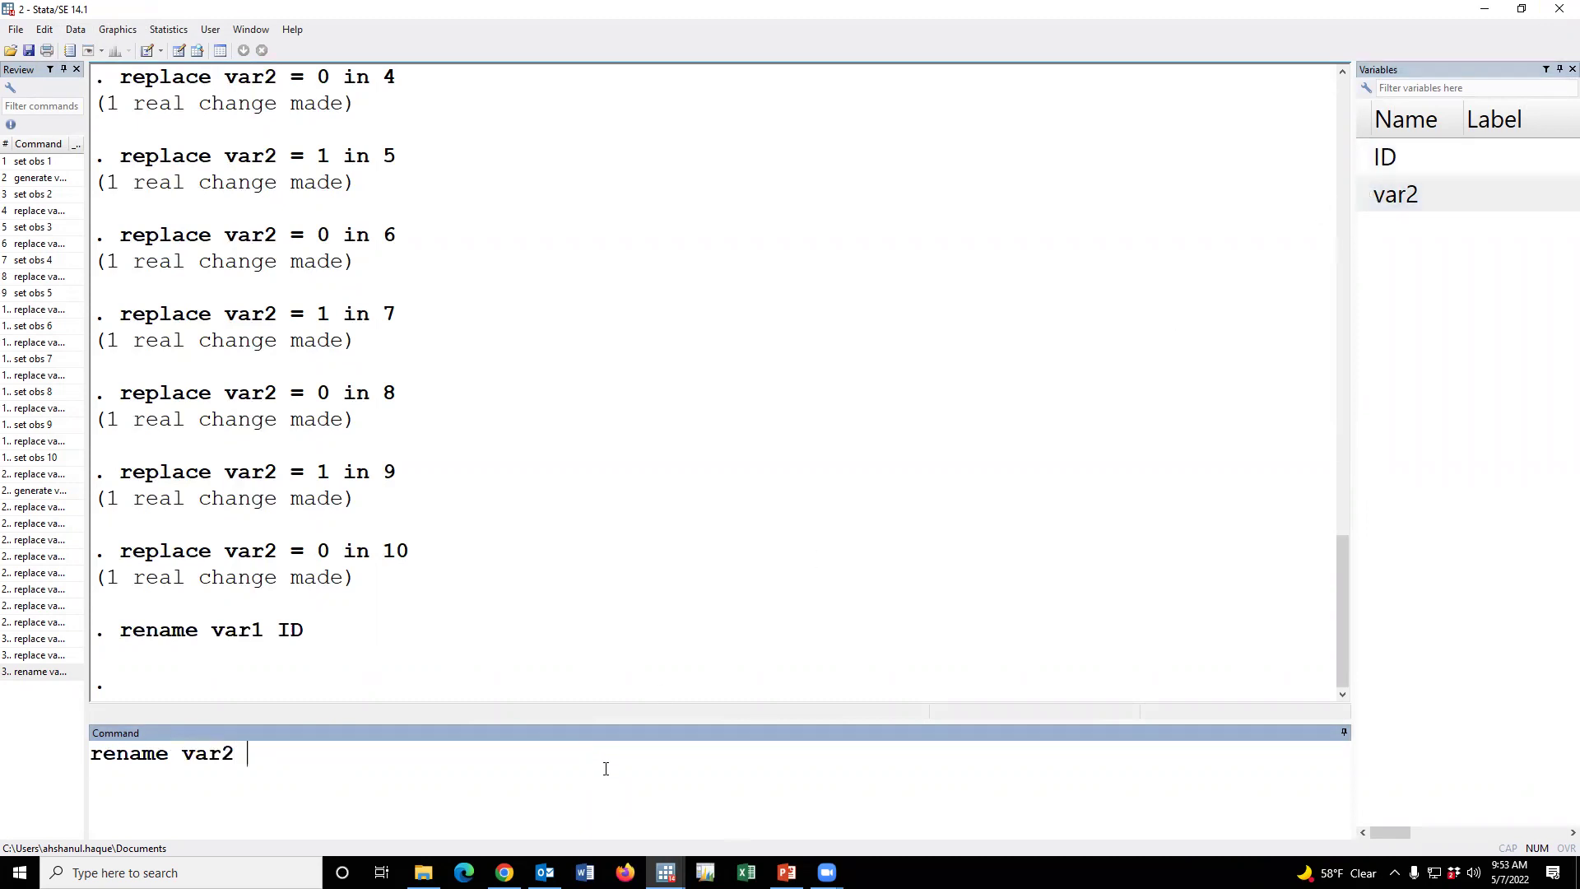
type("YN")
key("Return")
Step: Check the renamed ID column values 1–10 in the Data Editor
left_click(178, 51)
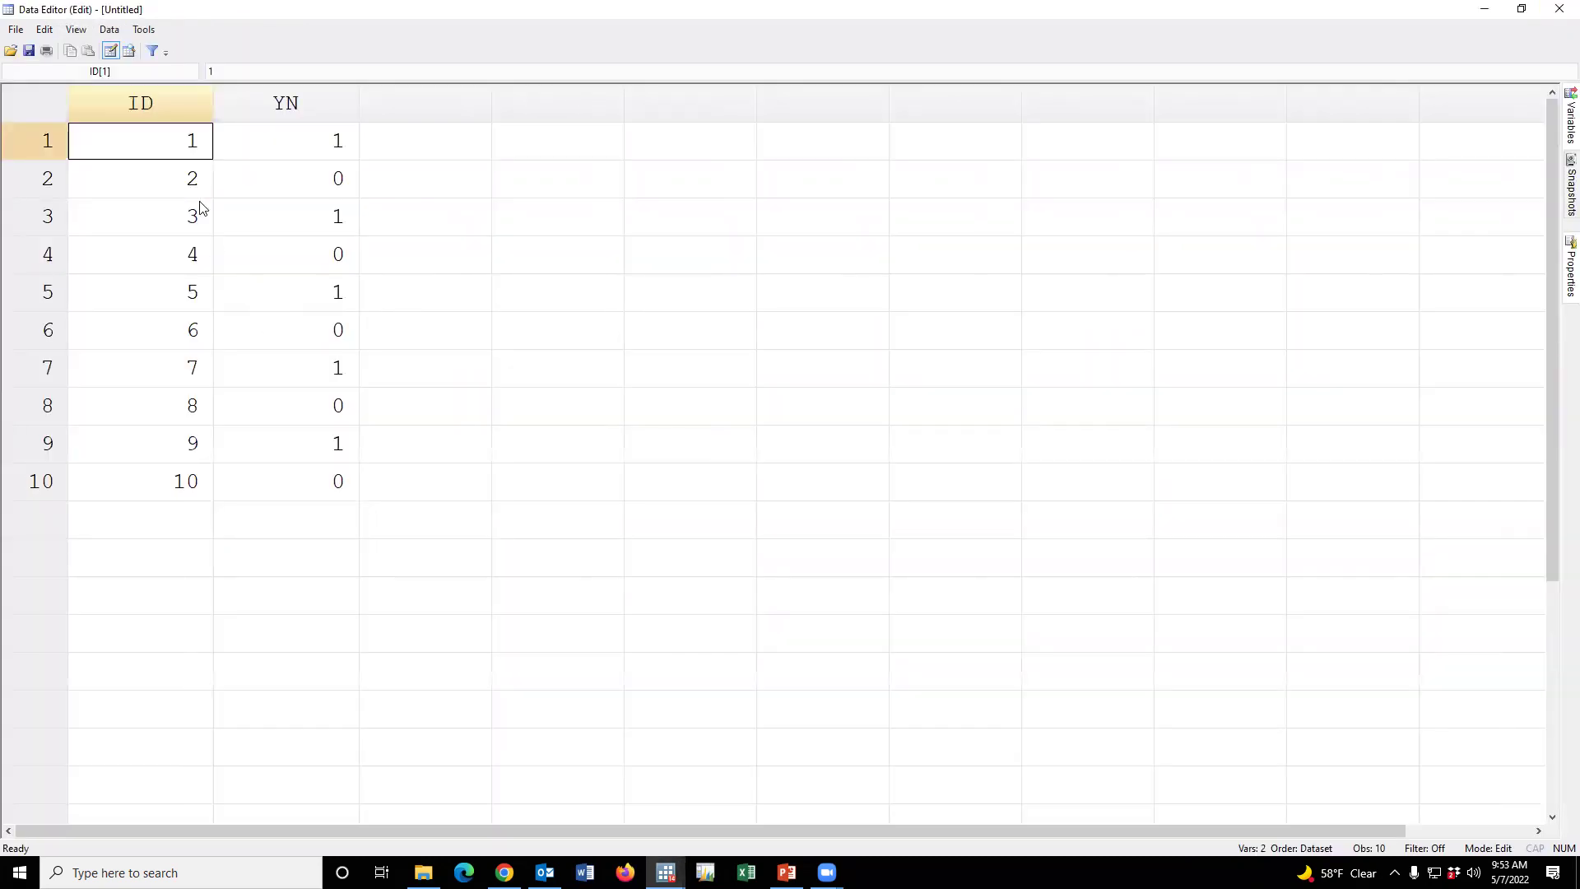
left_click_drag(207, 157, 177, 478)
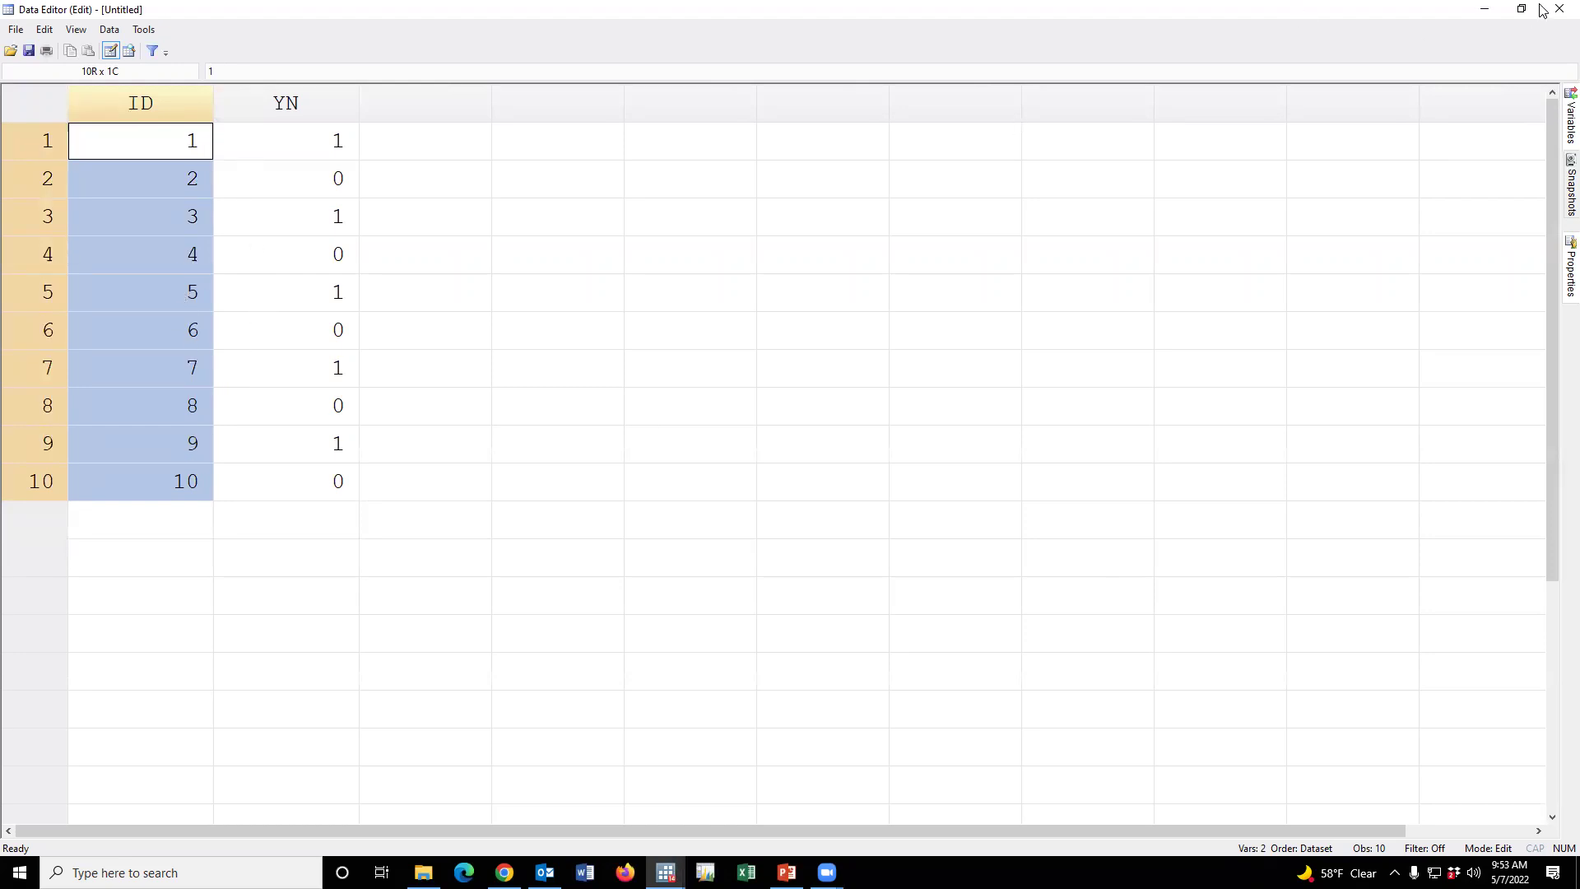
key("alt+Tab")
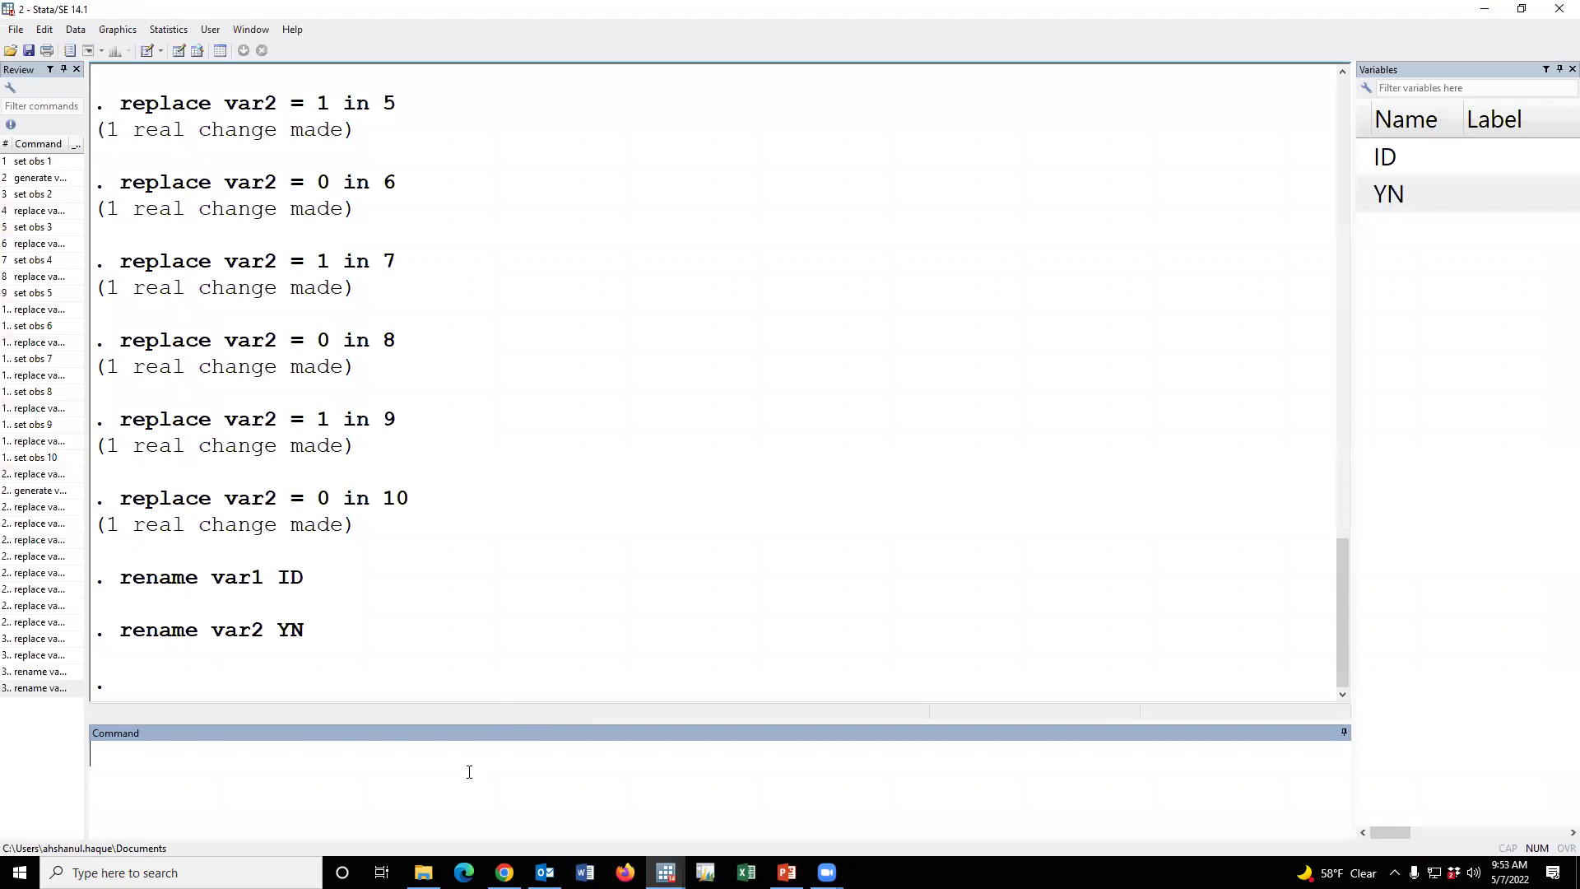
Step: Run duplicates report on ID, showing 10 observations with one copy each and 0 surplus
type("duplicates report")
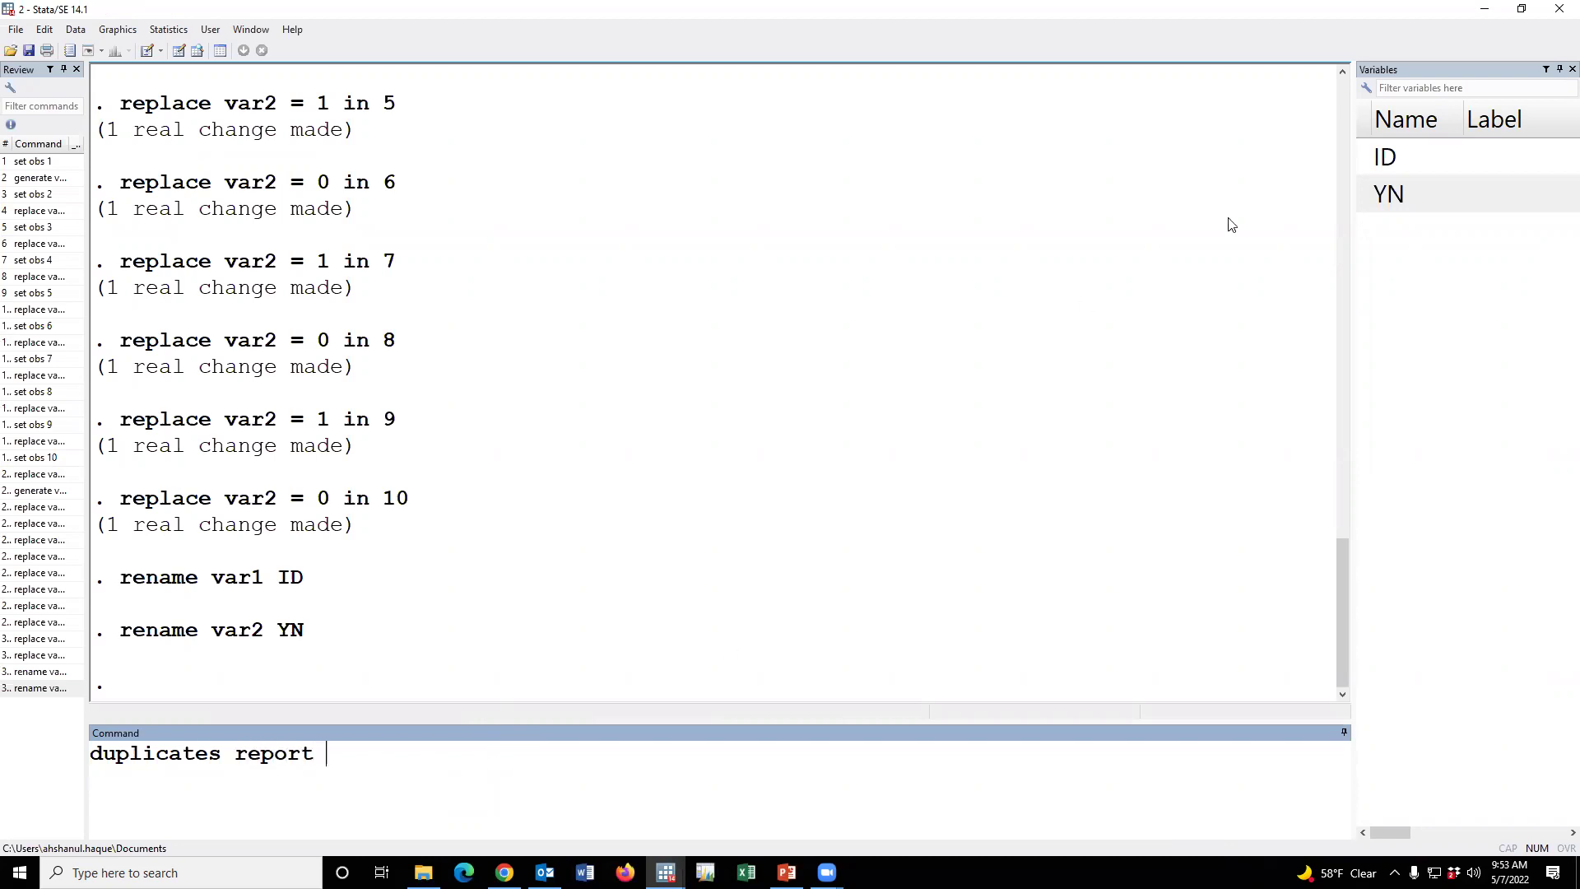
left_click(1363, 159)
key("Return")
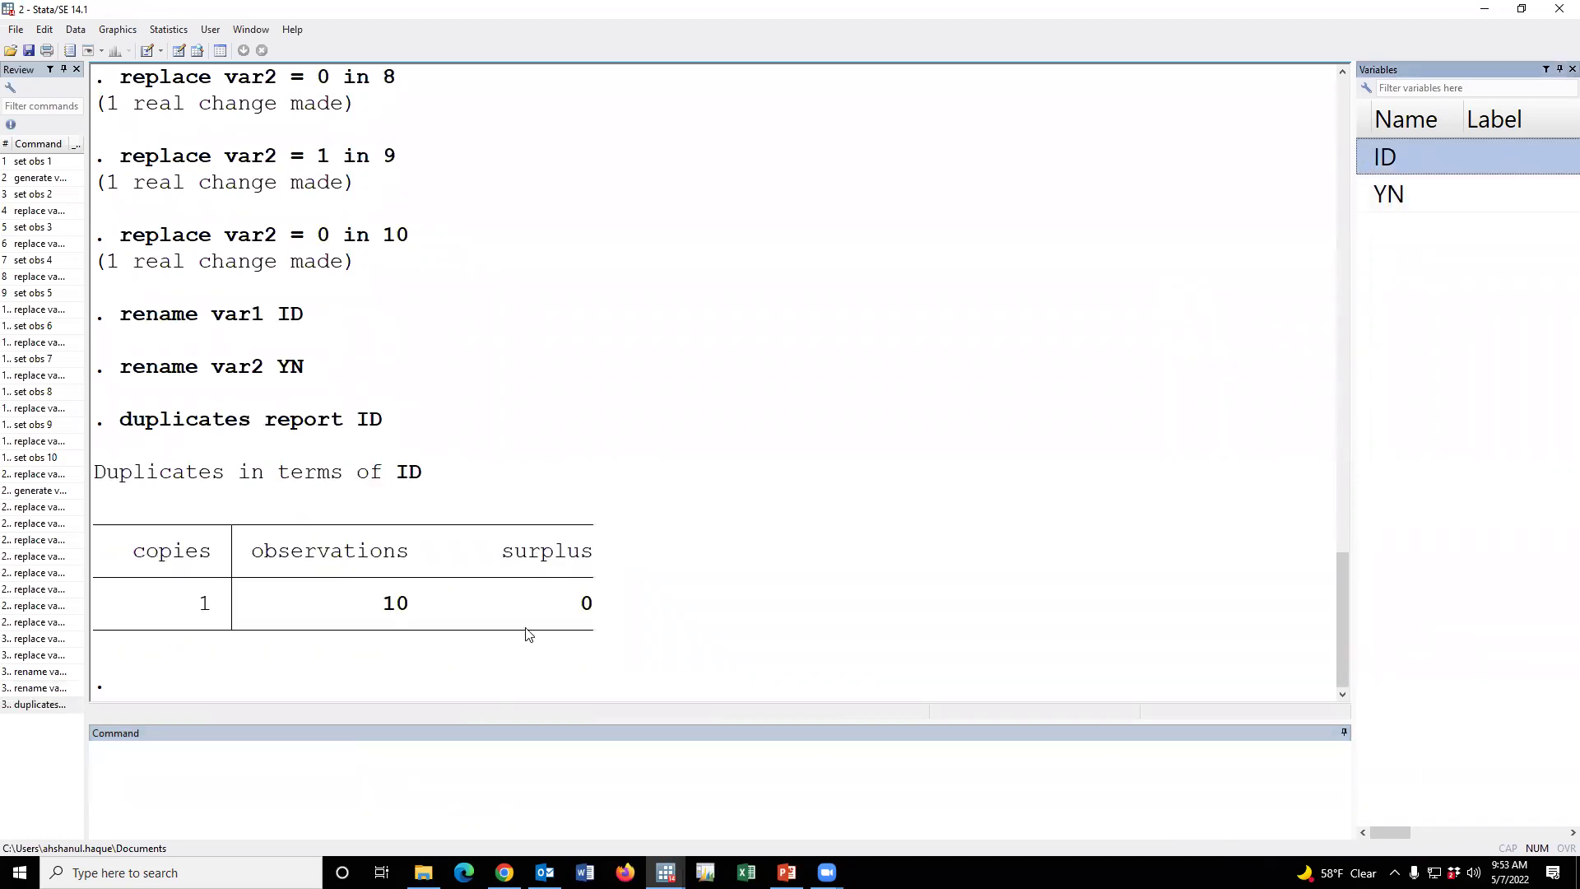
left_click_drag(581, 609, 618, 623)
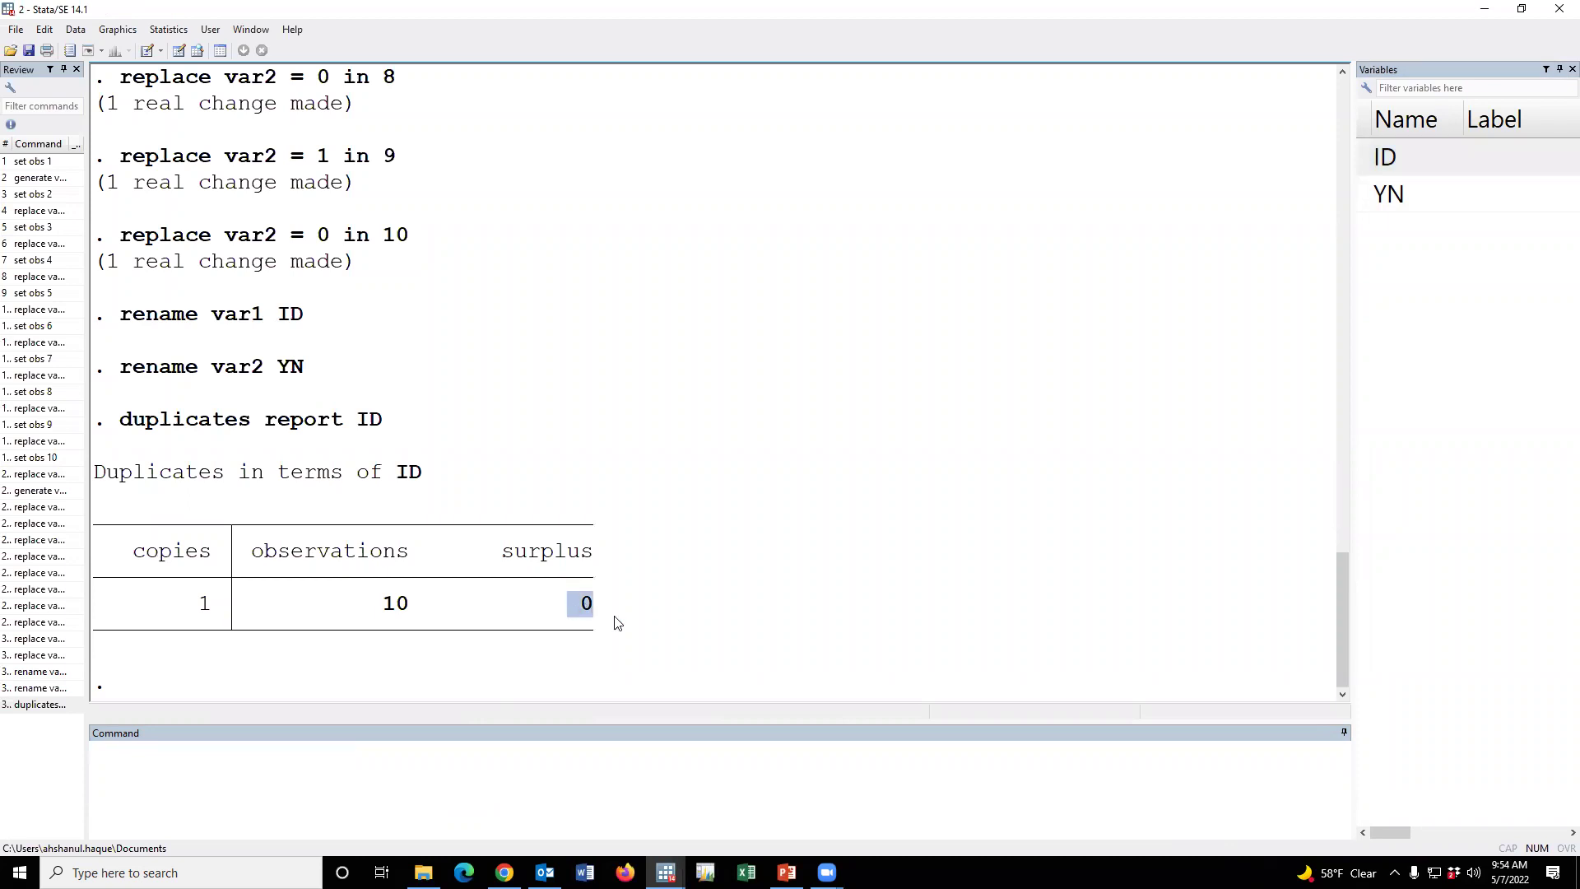
left_click_drag(581, 610, 596, 602)
left_click(180, 51)
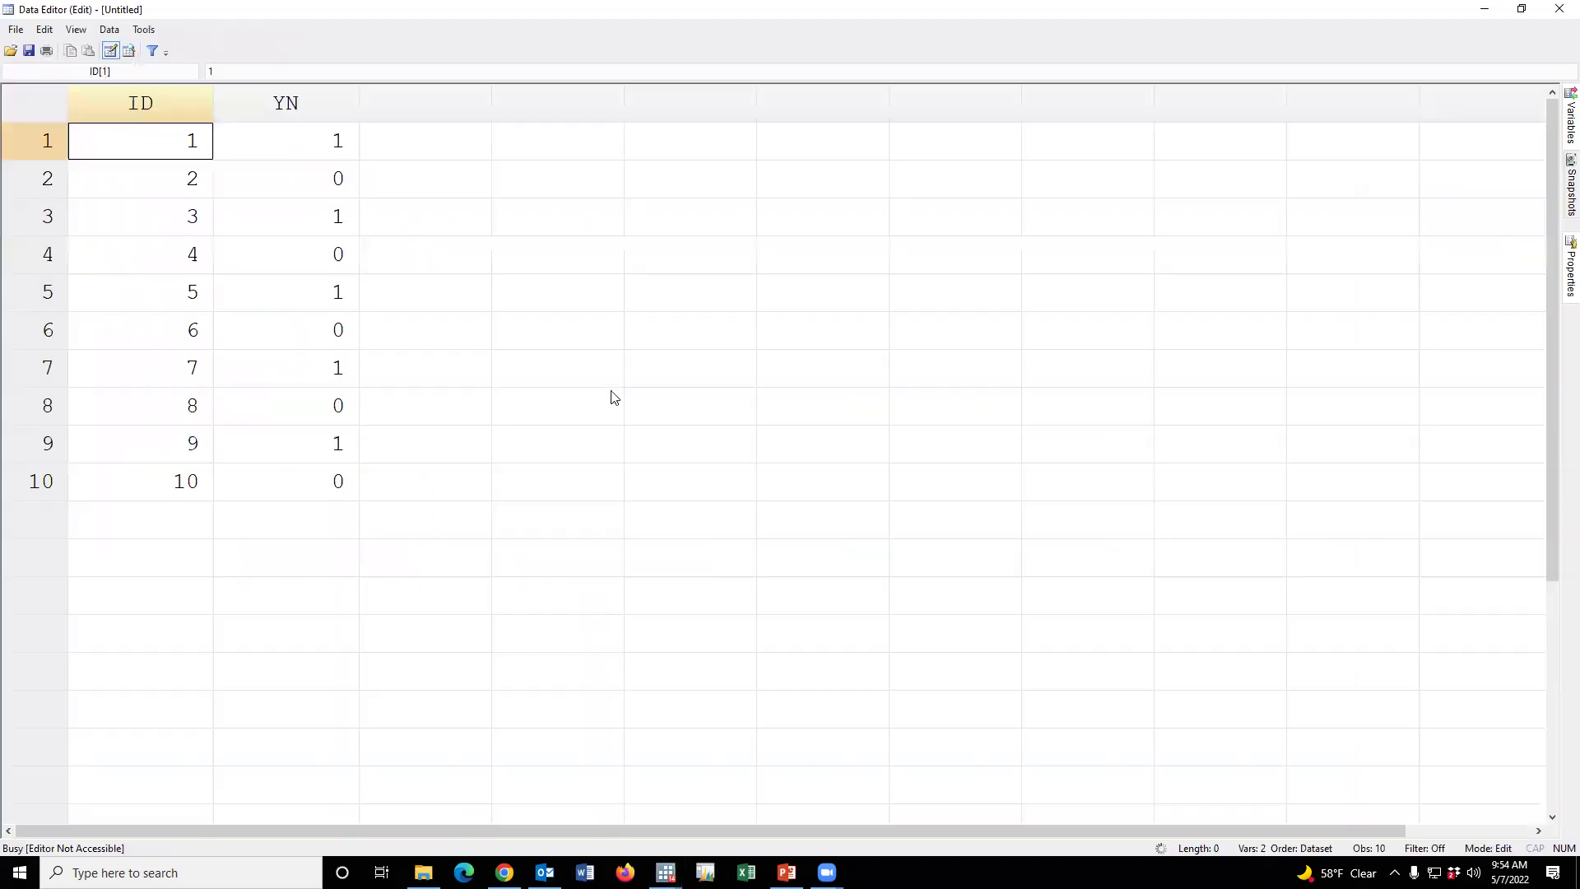
Step: Add rows 11–13 with ID values 5, 6 and 1
left_click(195, 522)
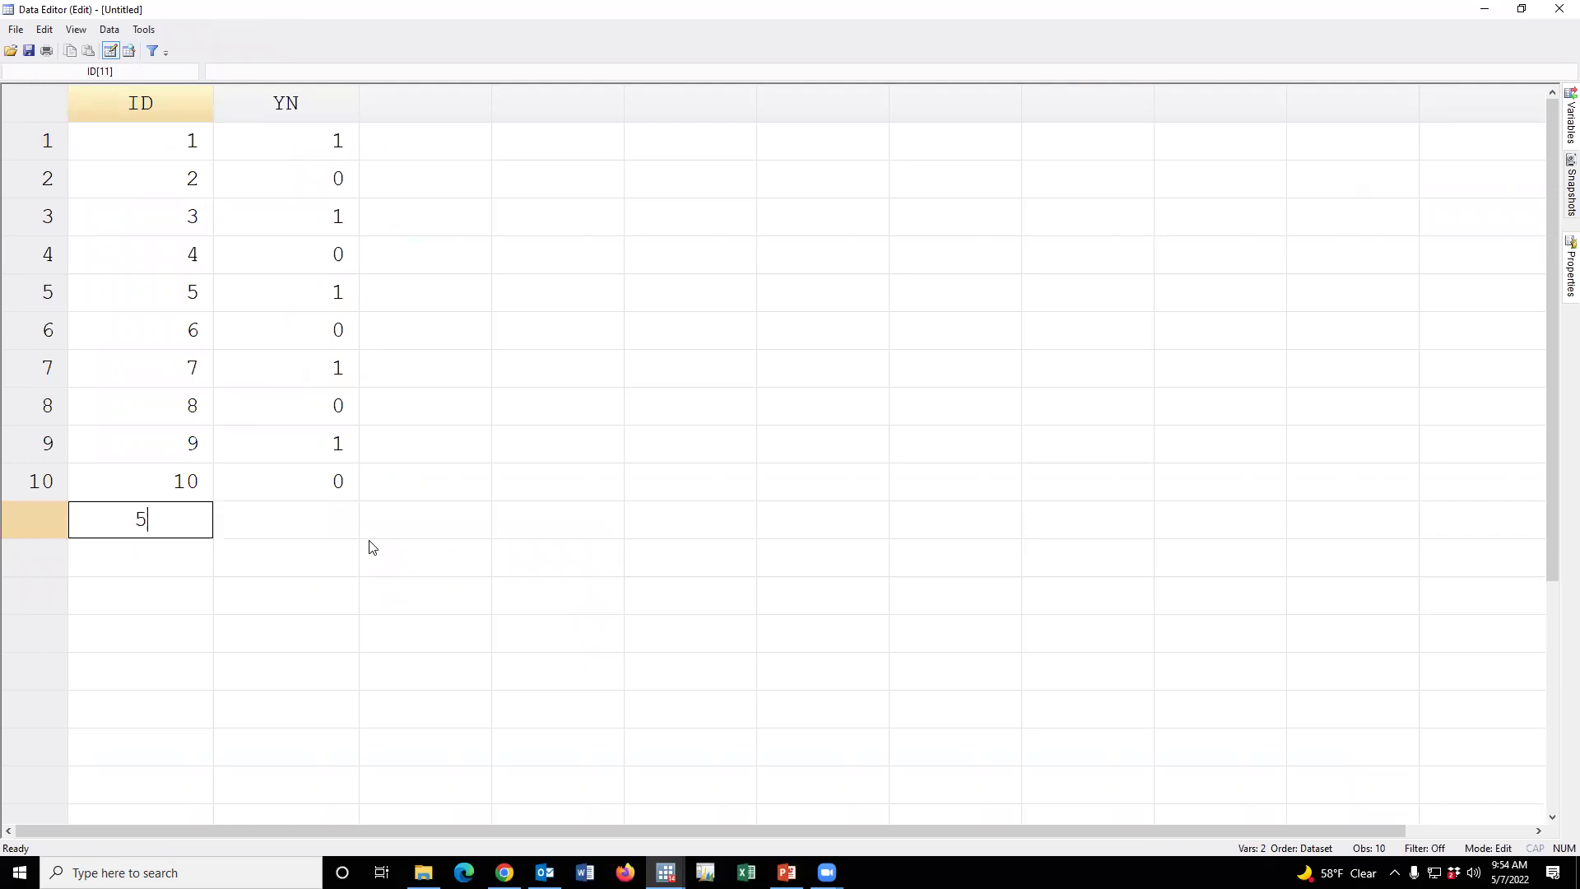
type("5")
key("Return")
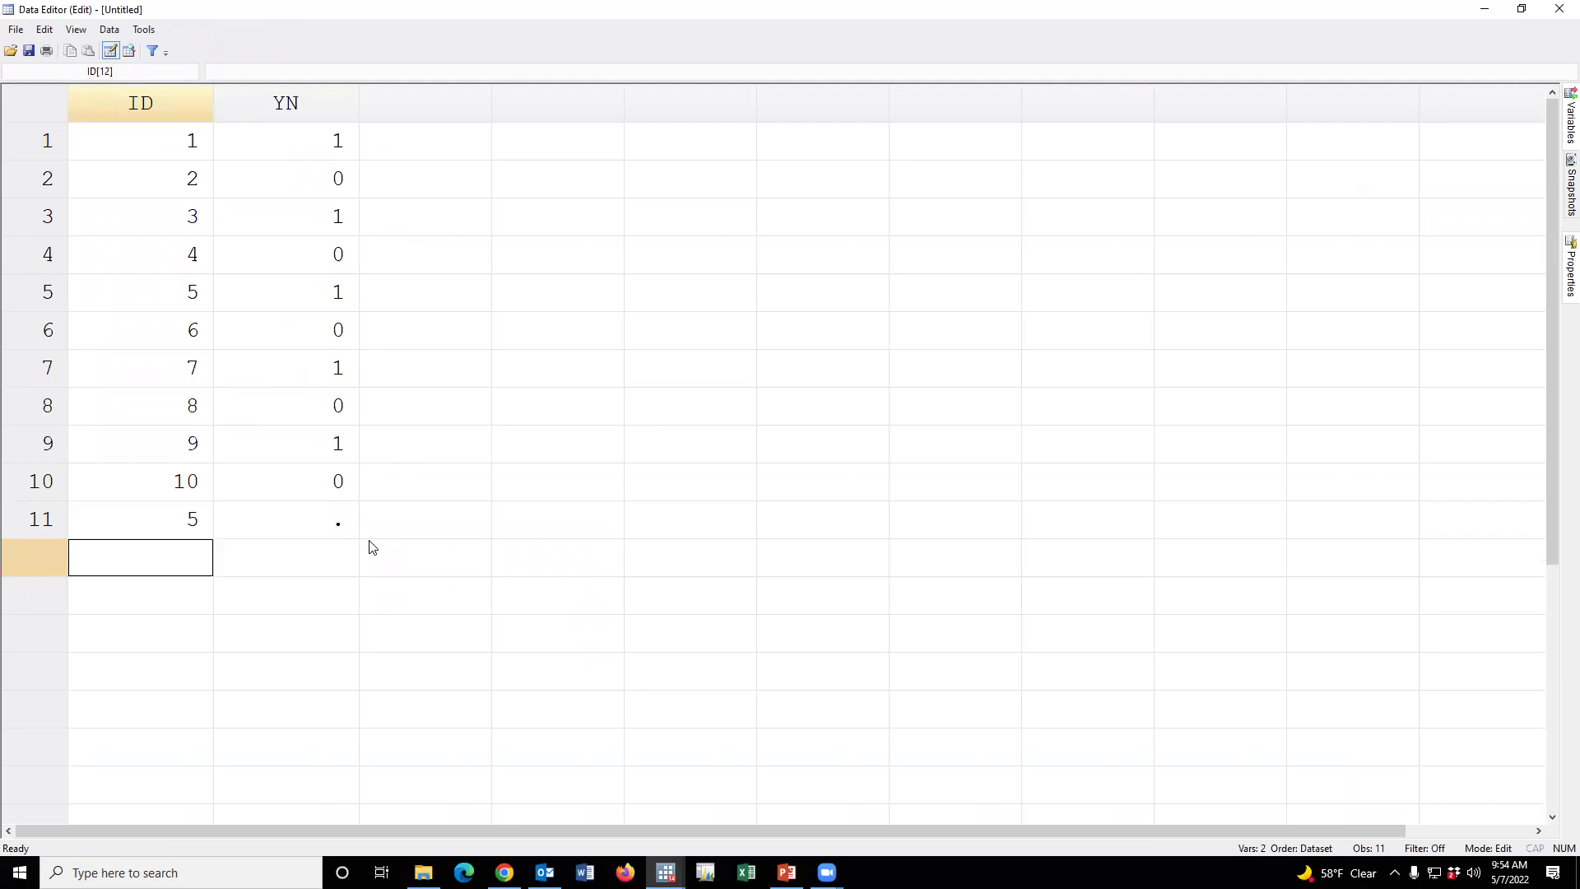
type("6")
key("Return")
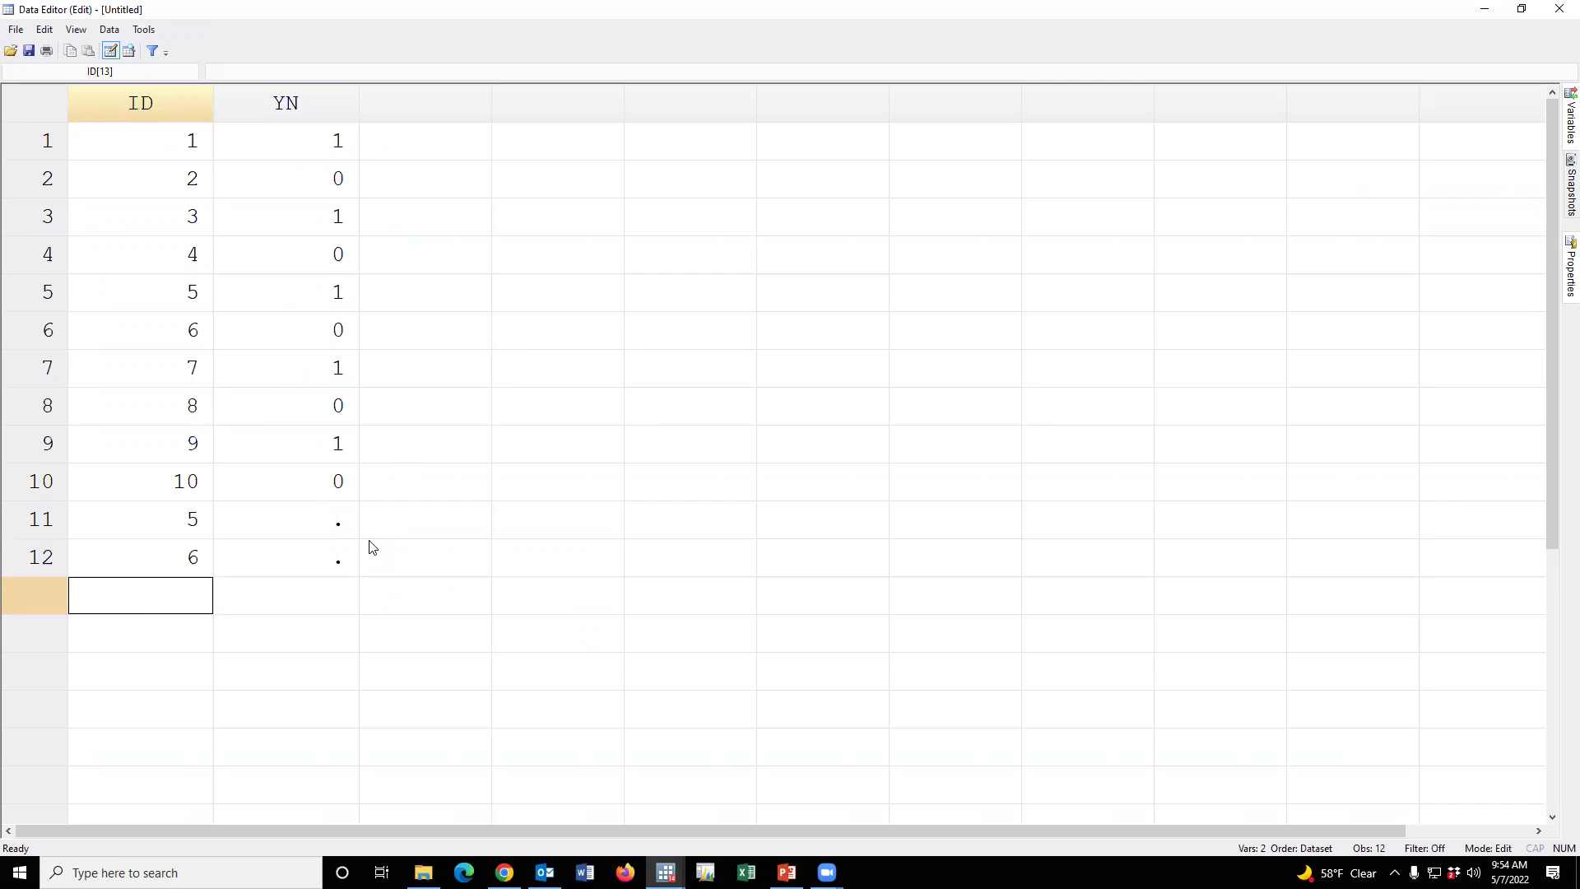
type("1")
key("Return")
Step: Enter YN value 1 for the new rows and close the Data Editor
left_click(325, 521)
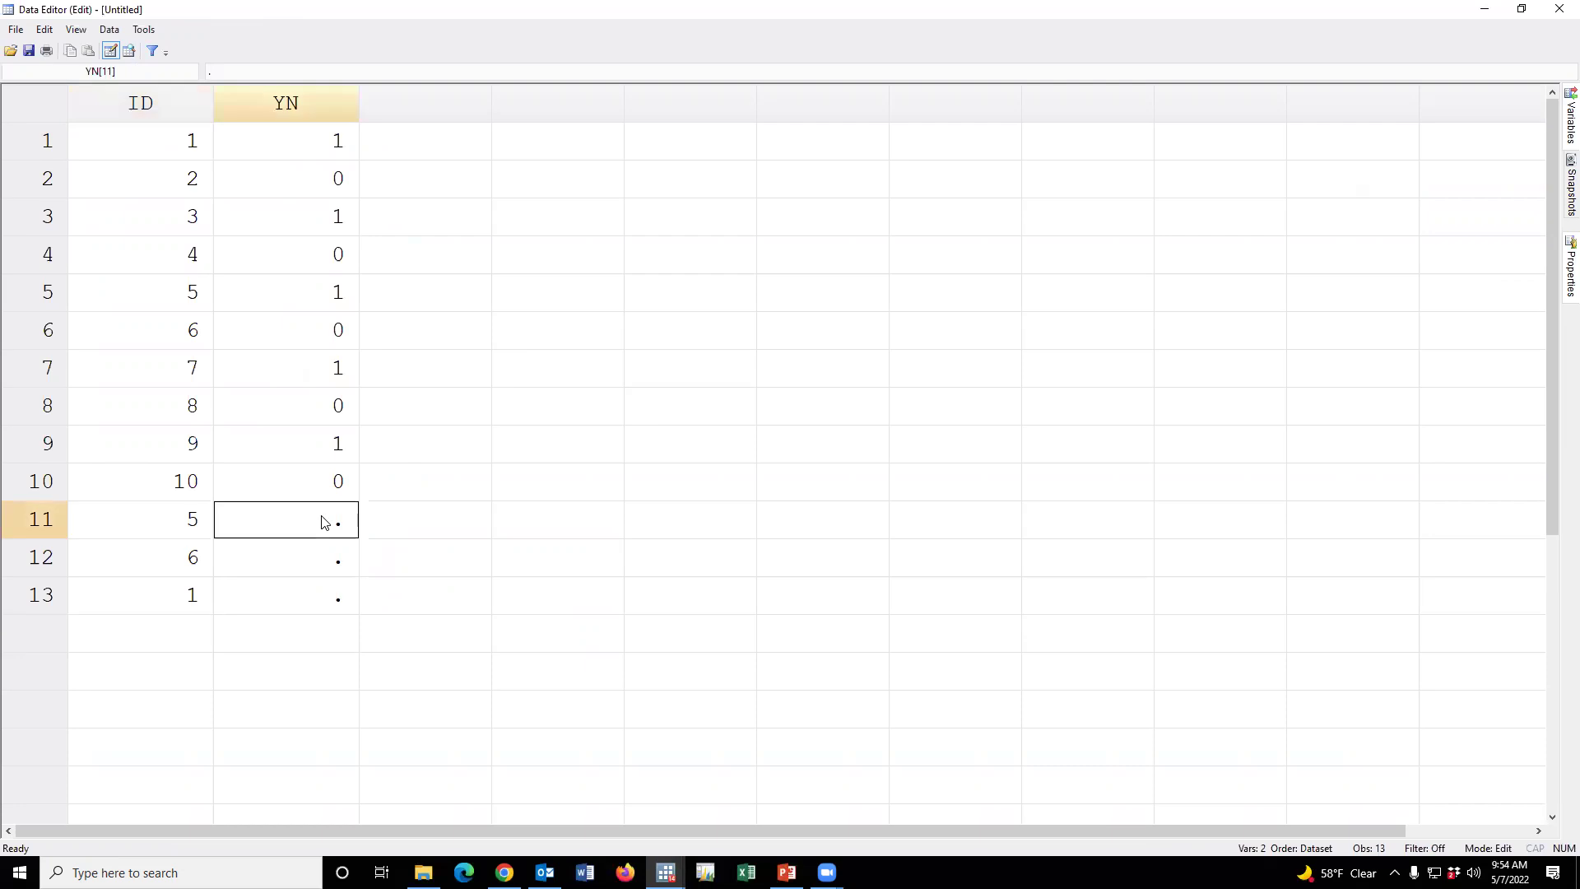
type("1")
key("Return")
type("1")
key("Return")
type("1")
key("Return")
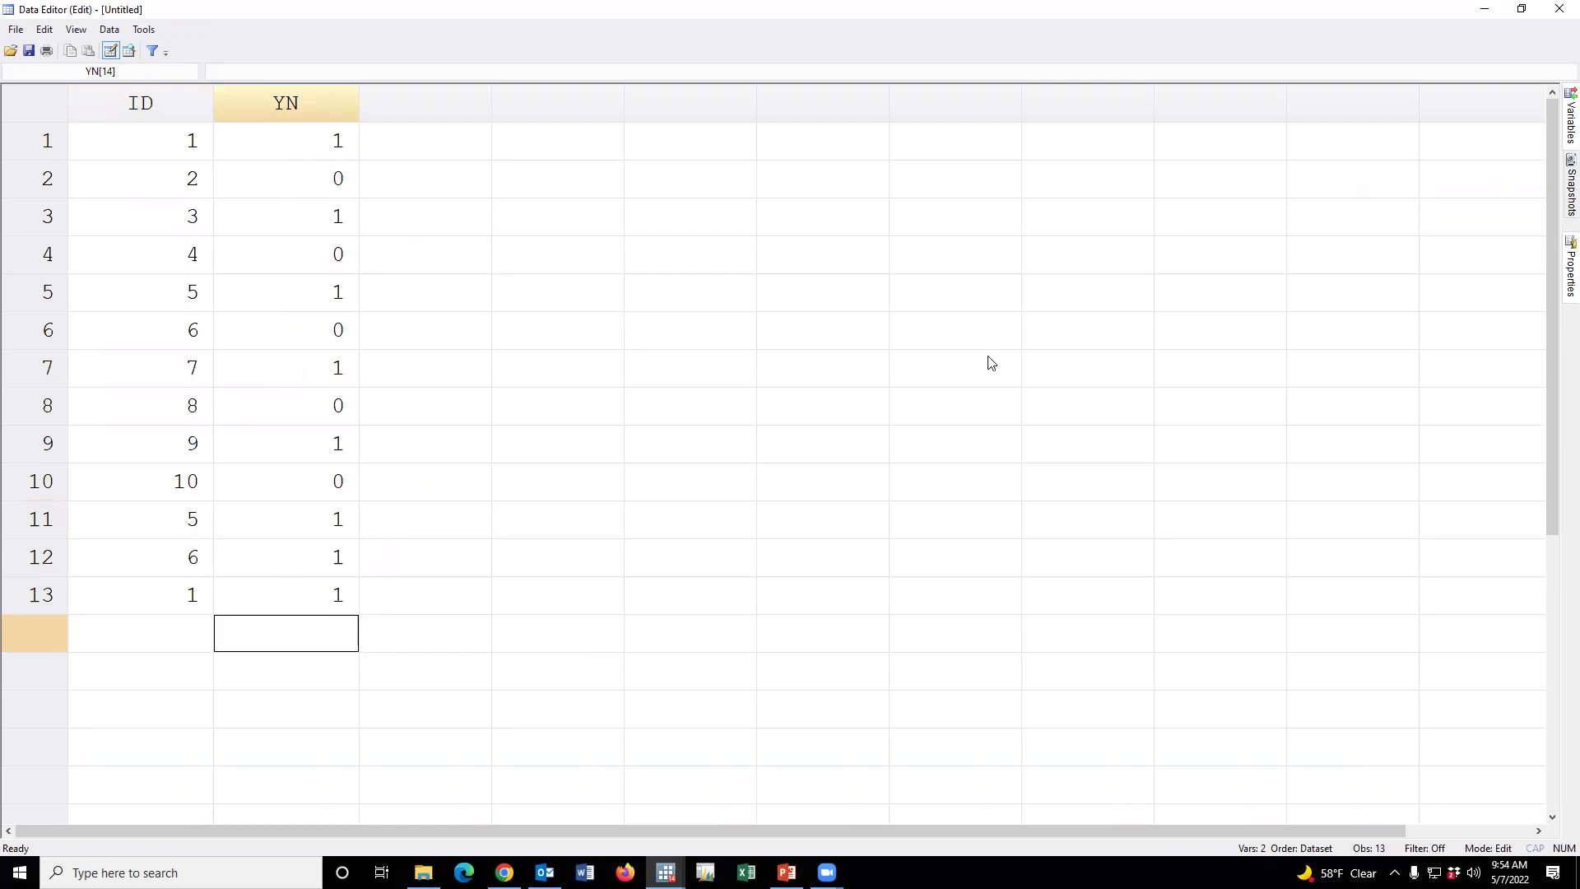
left_click(1560, 9)
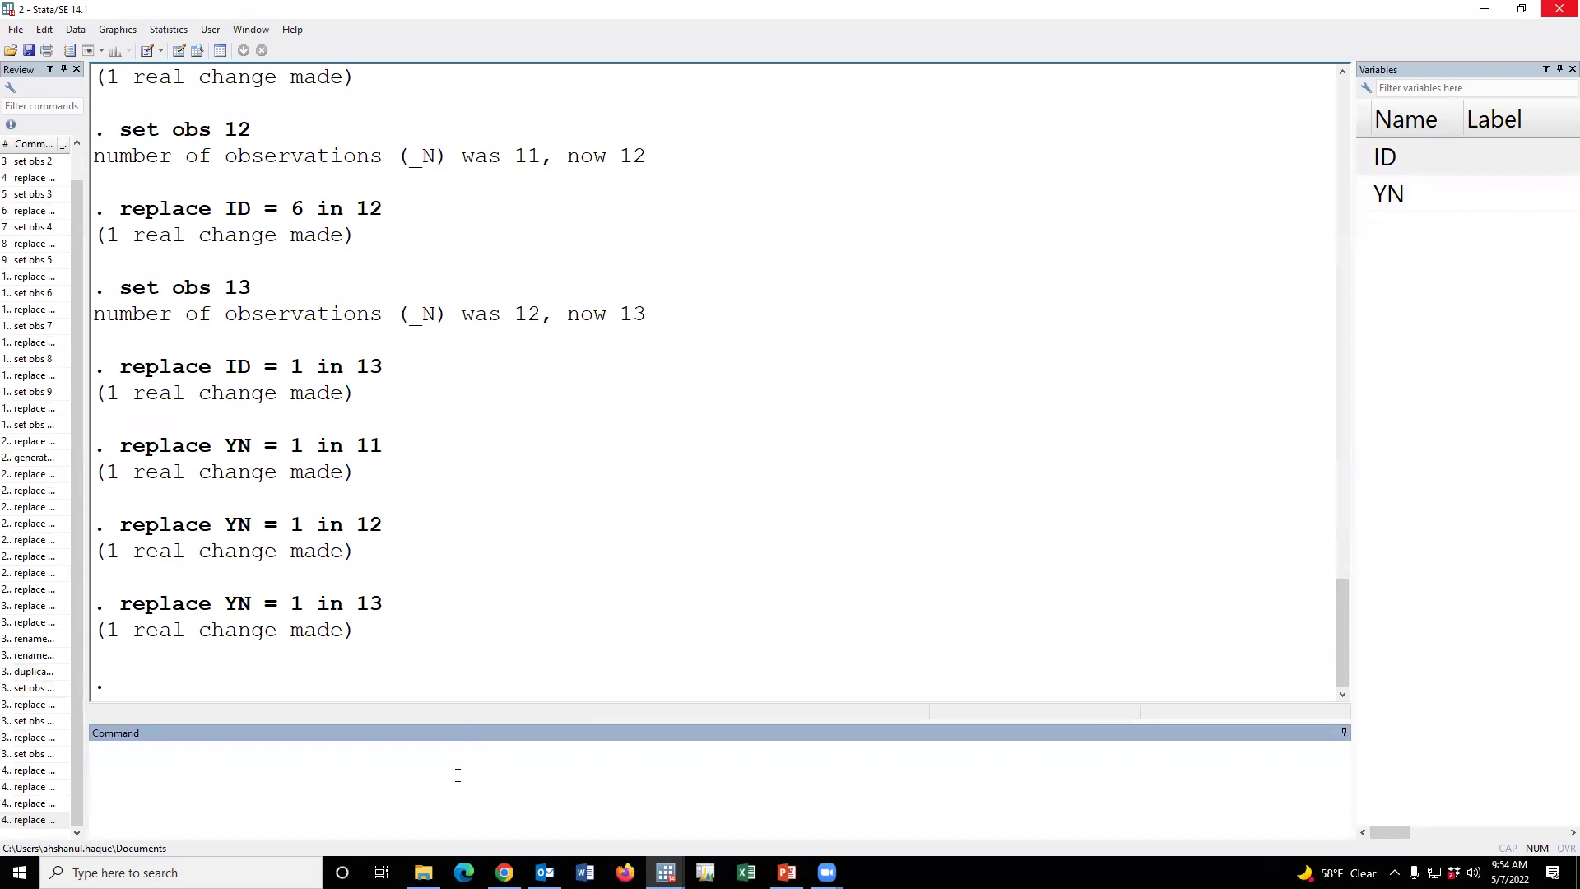
Step: Rerun duplicates report on ID: 7 observations with one copy, 6 with two, surplus 3
type("duplicates report")
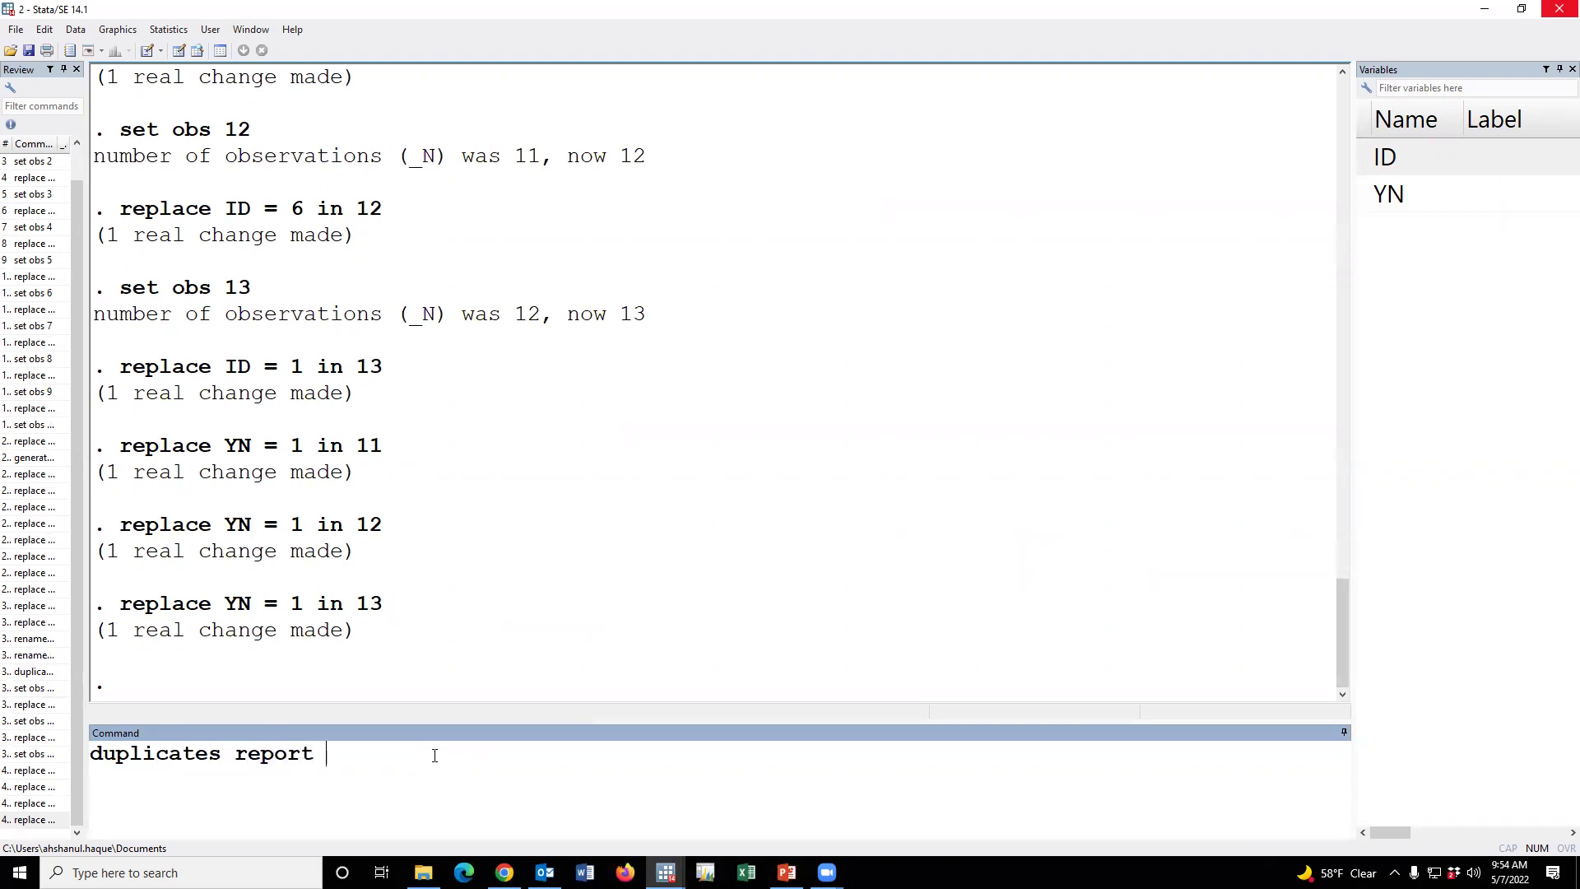
double_click(1385, 157)
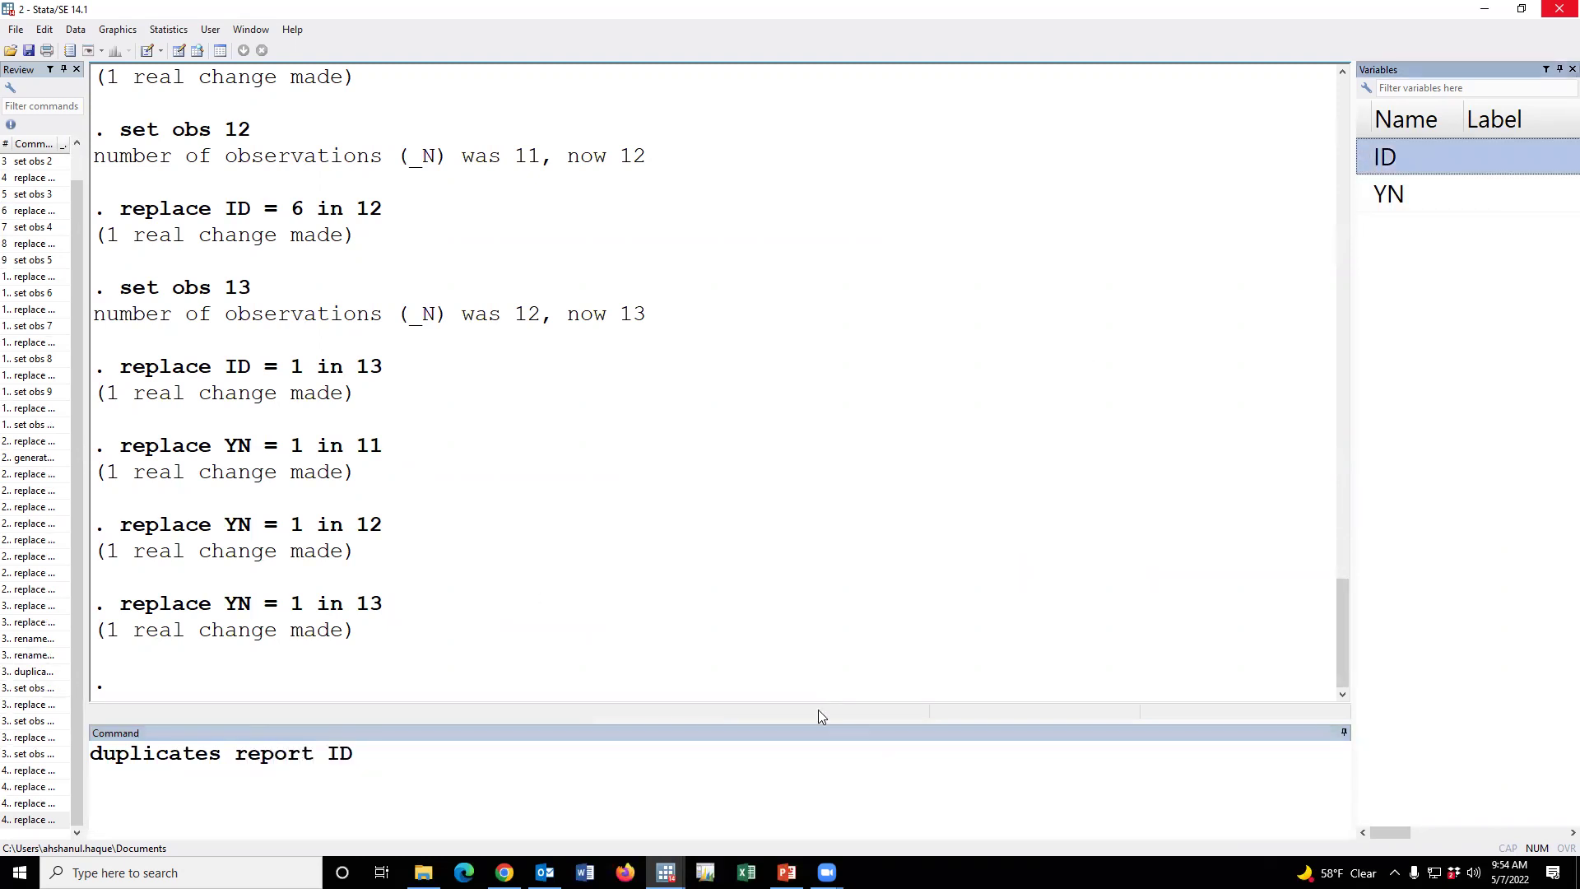
left_click(805, 758)
key("Return")
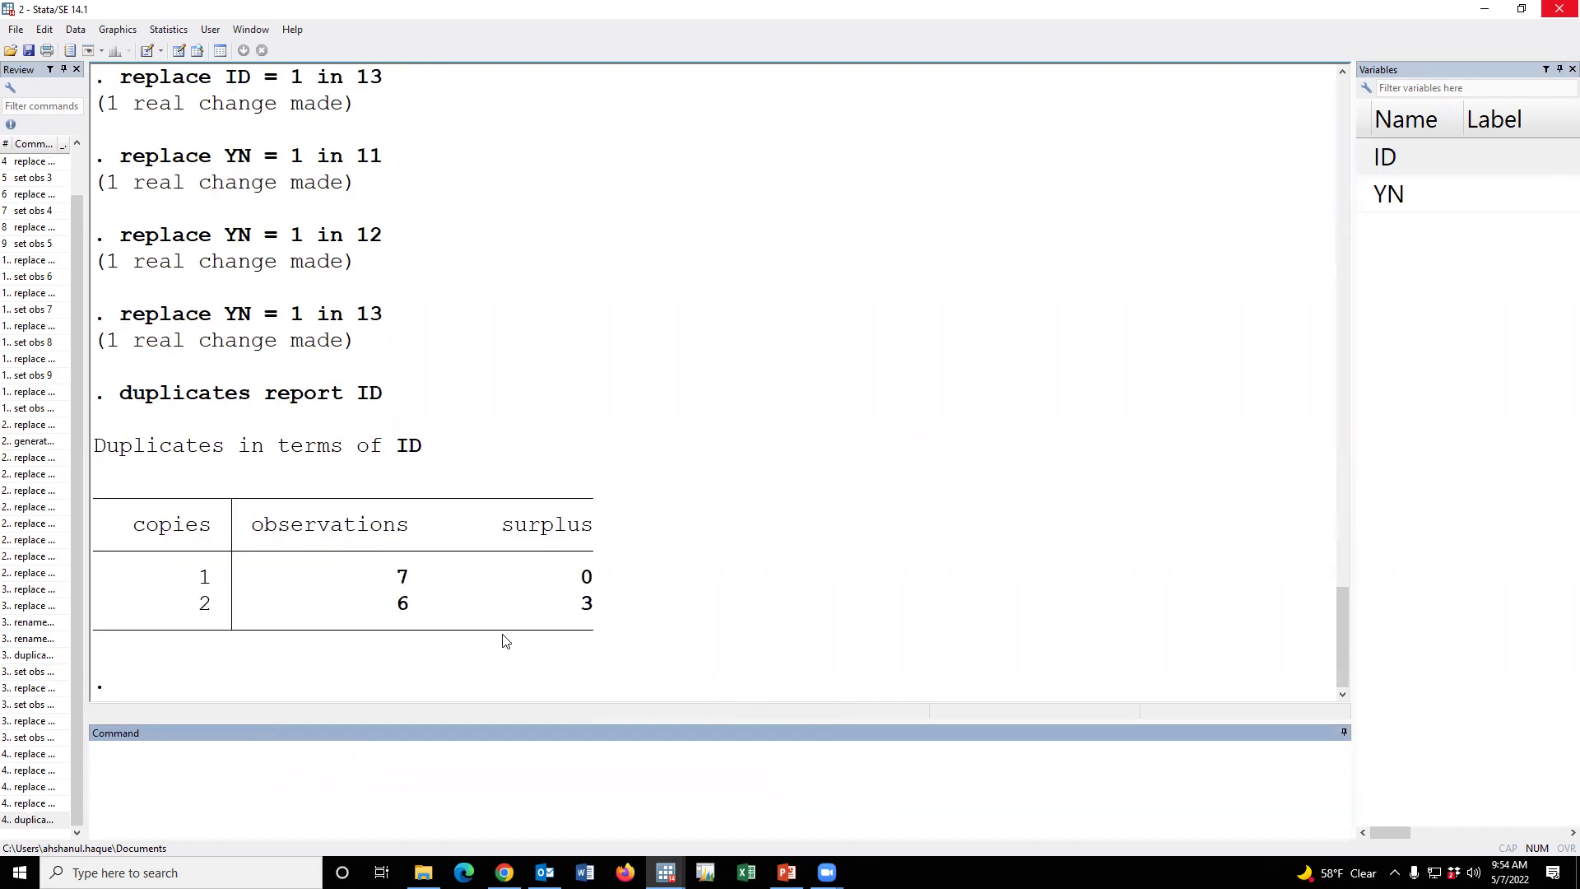
double_click(403, 579)
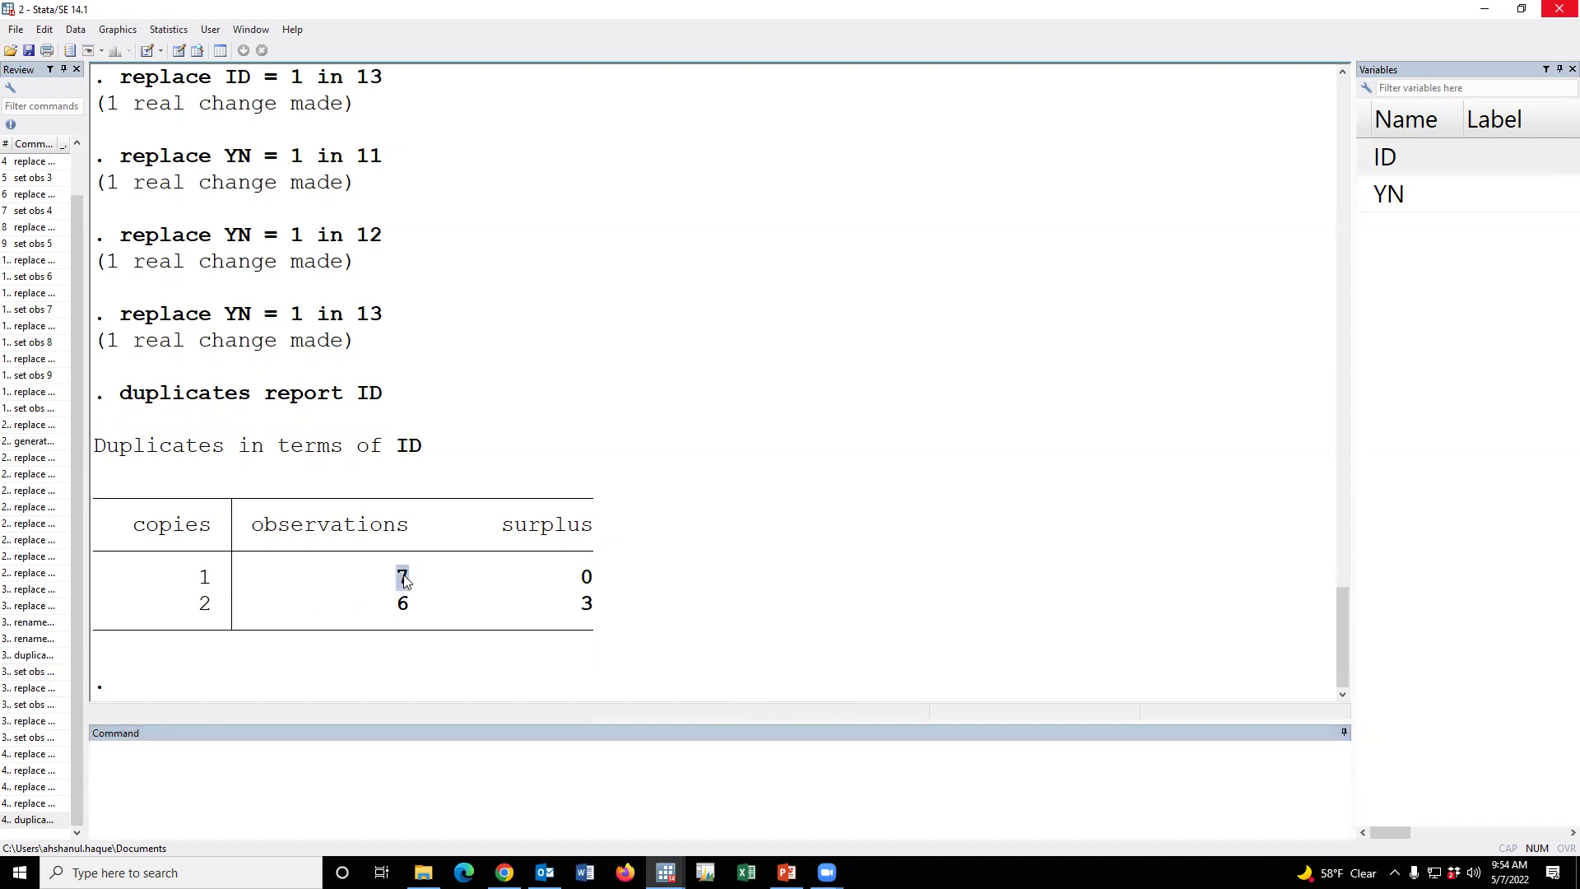
left_click_drag(385, 578, 599, 582)
double_click(405, 607)
left_click(585, 607)
left_click(33, 820)
Step: Run duplicates list ID by editing the recalled report command
double_click(278, 753)
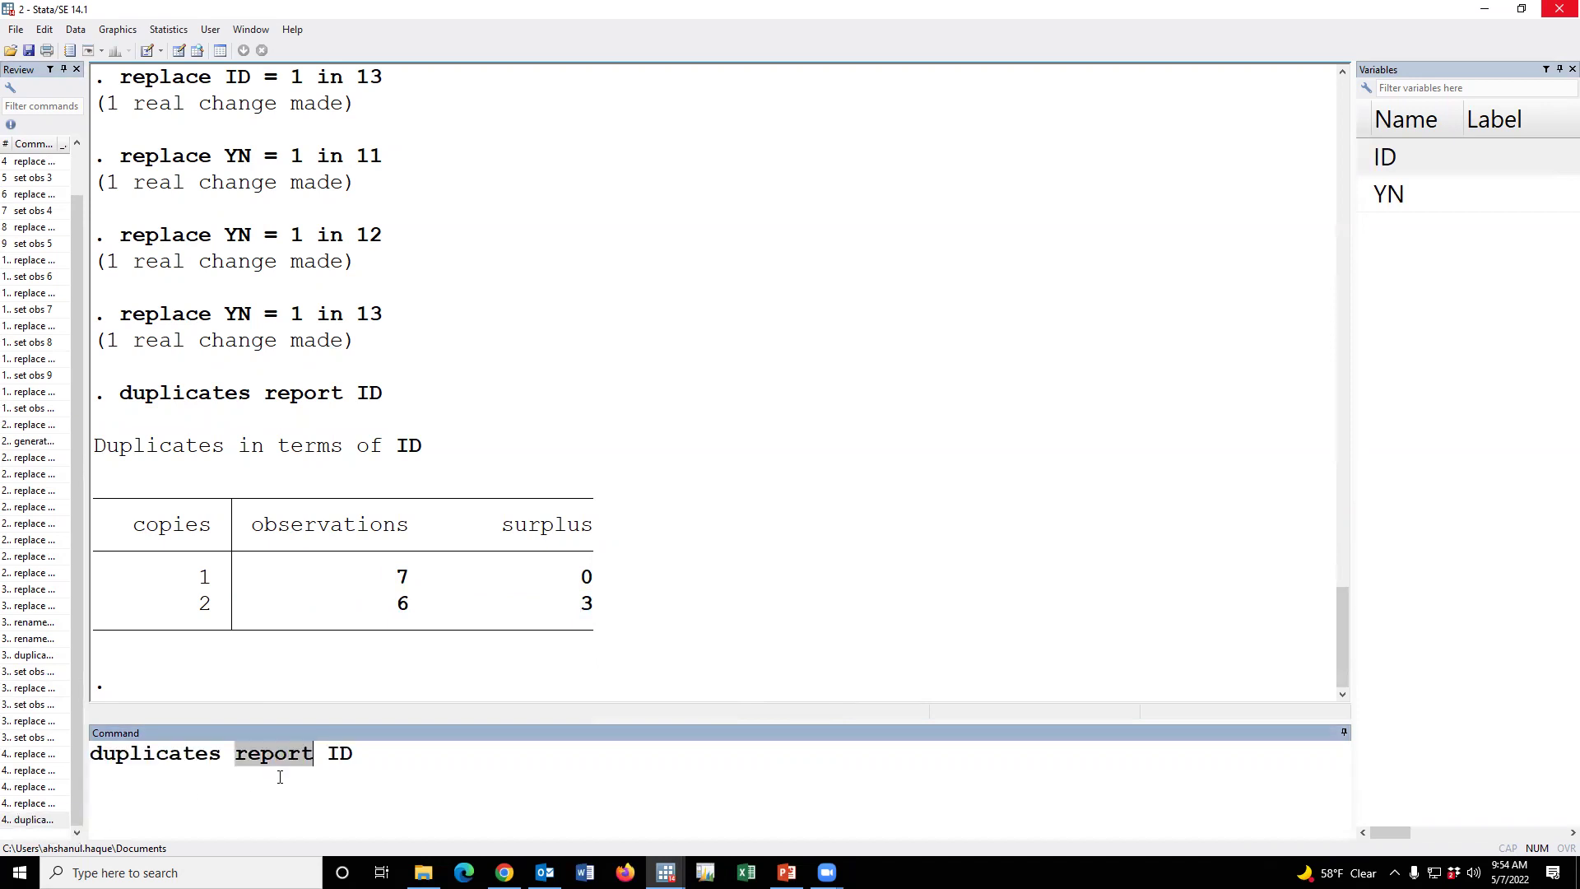
type("list")
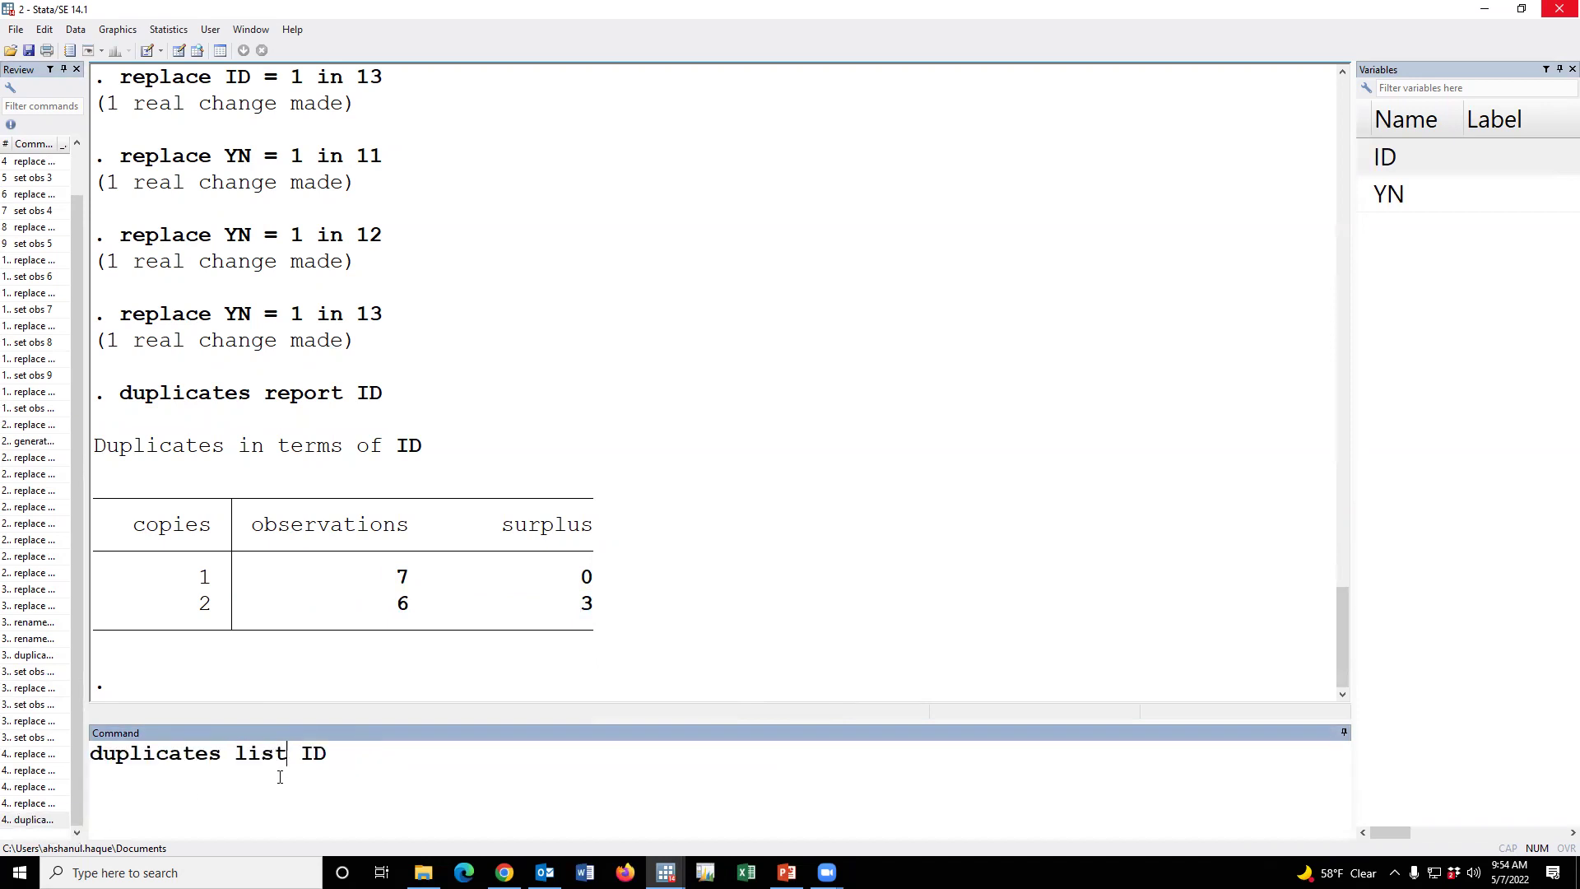
key("Return")
left_click_drag(121, 262, 359, 262)
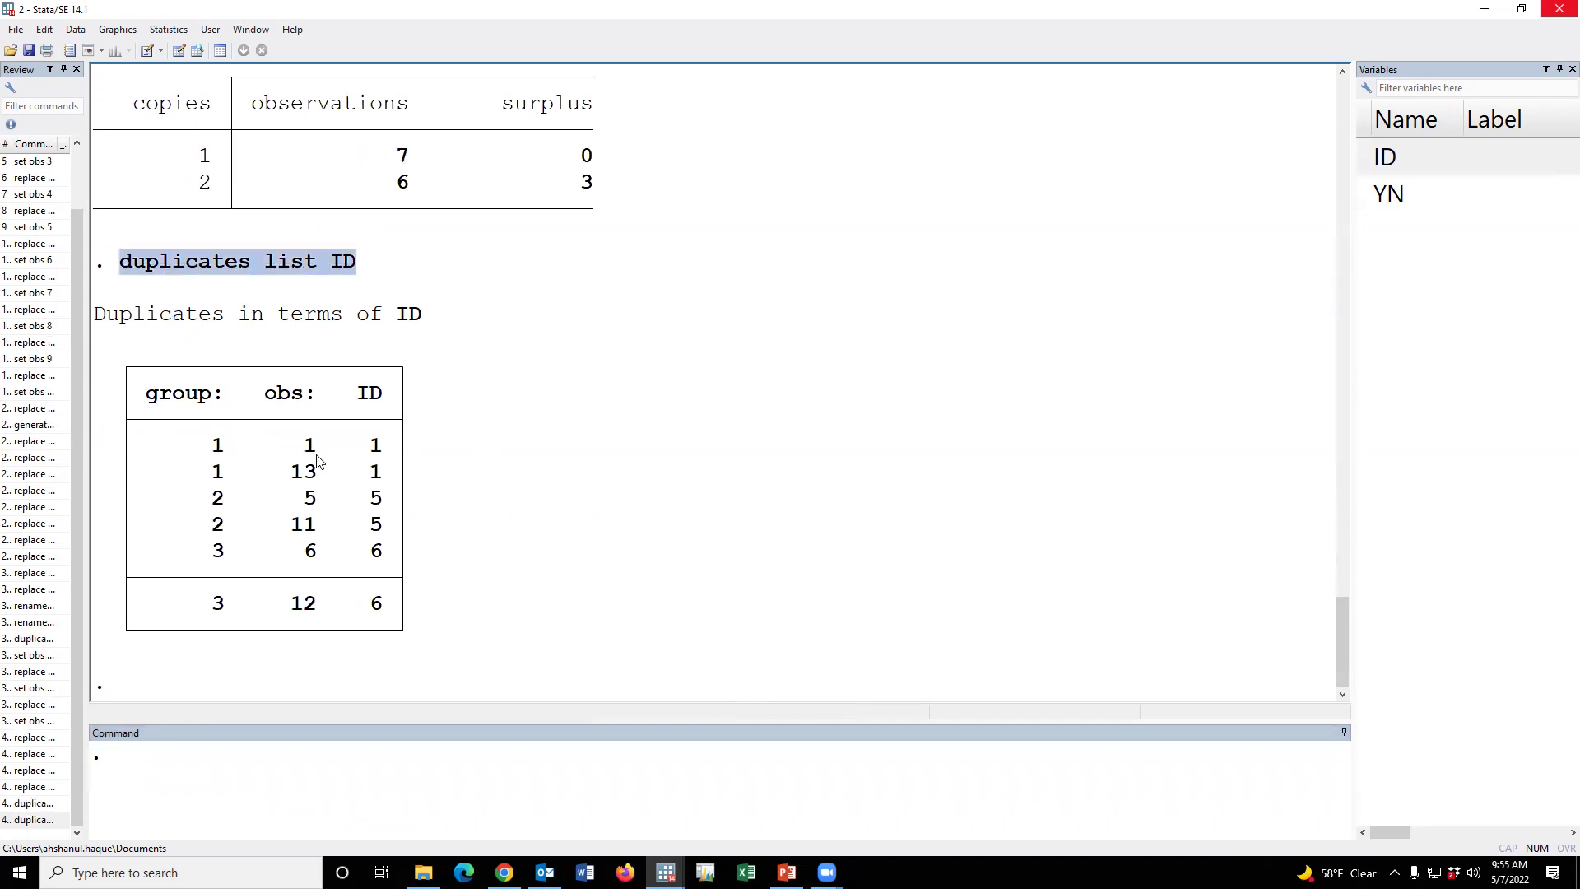
Step: Review the listed duplicates for IDs 1, 5 and 6 (12 observations), then inspect the data grid
left_click_drag(292, 454, 313, 456)
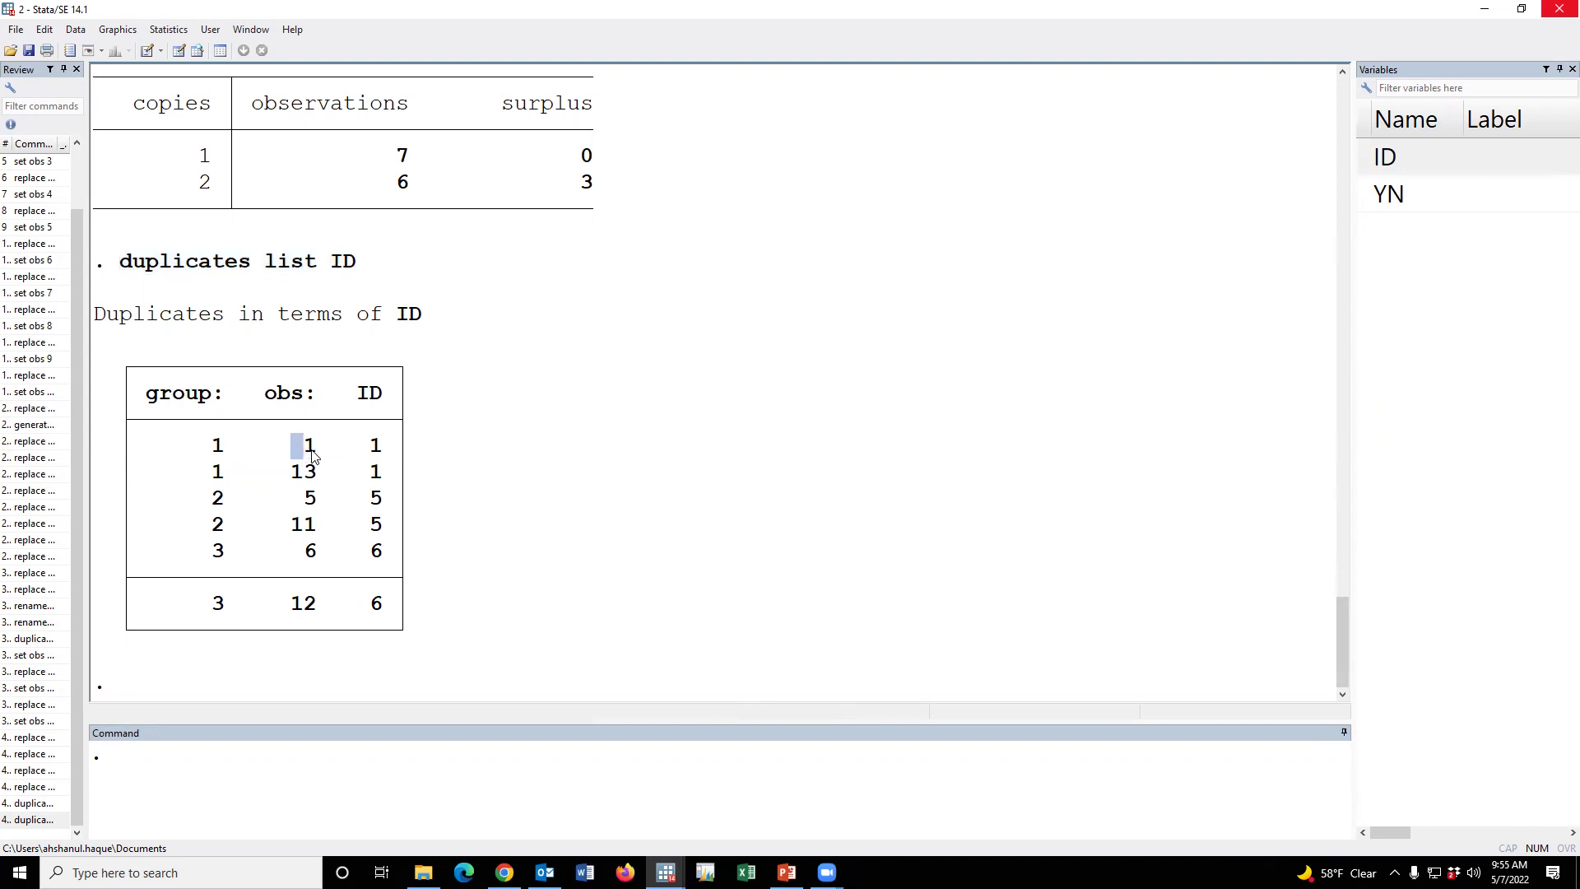
left_click(328, 446)
left_click_drag(293, 471, 397, 504)
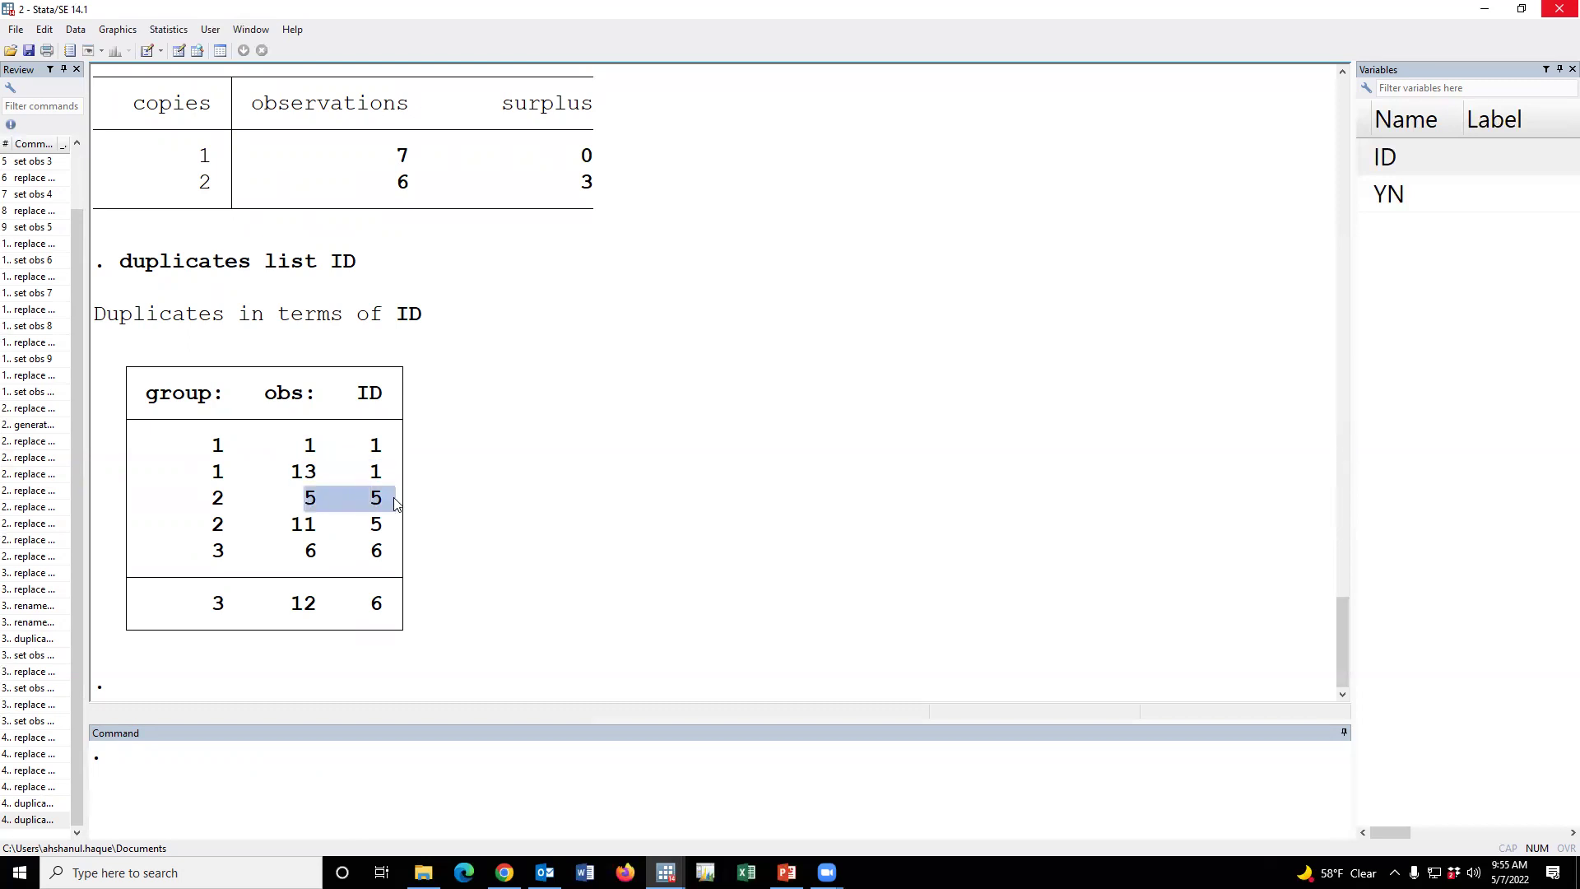
left_click_drag(294, 525, 397, 526)
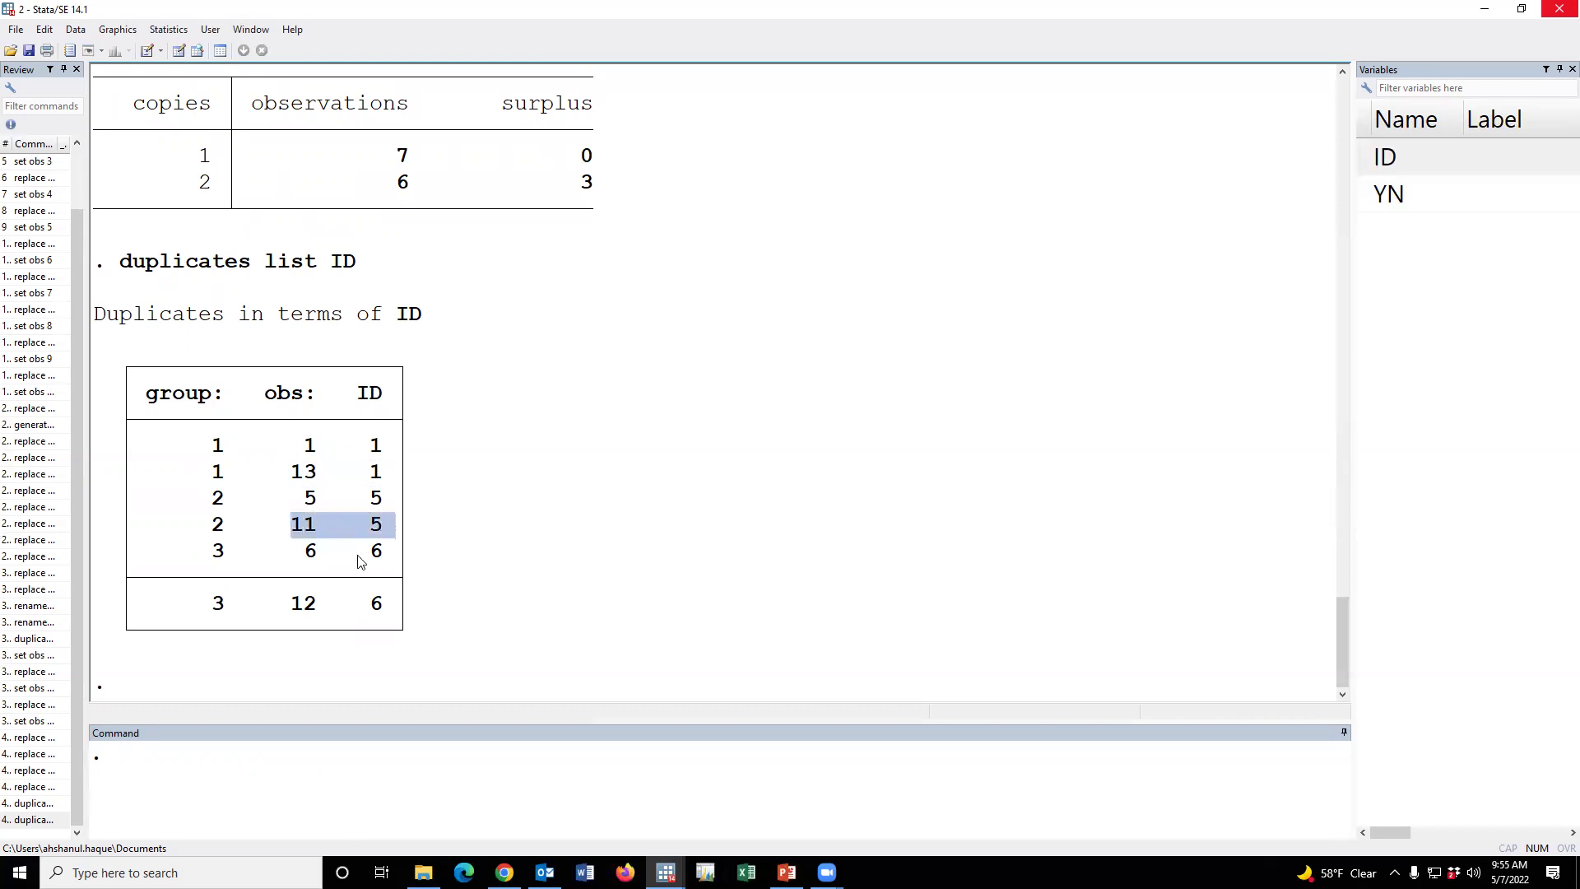
left_click_drag(304, 553, 383, 552)
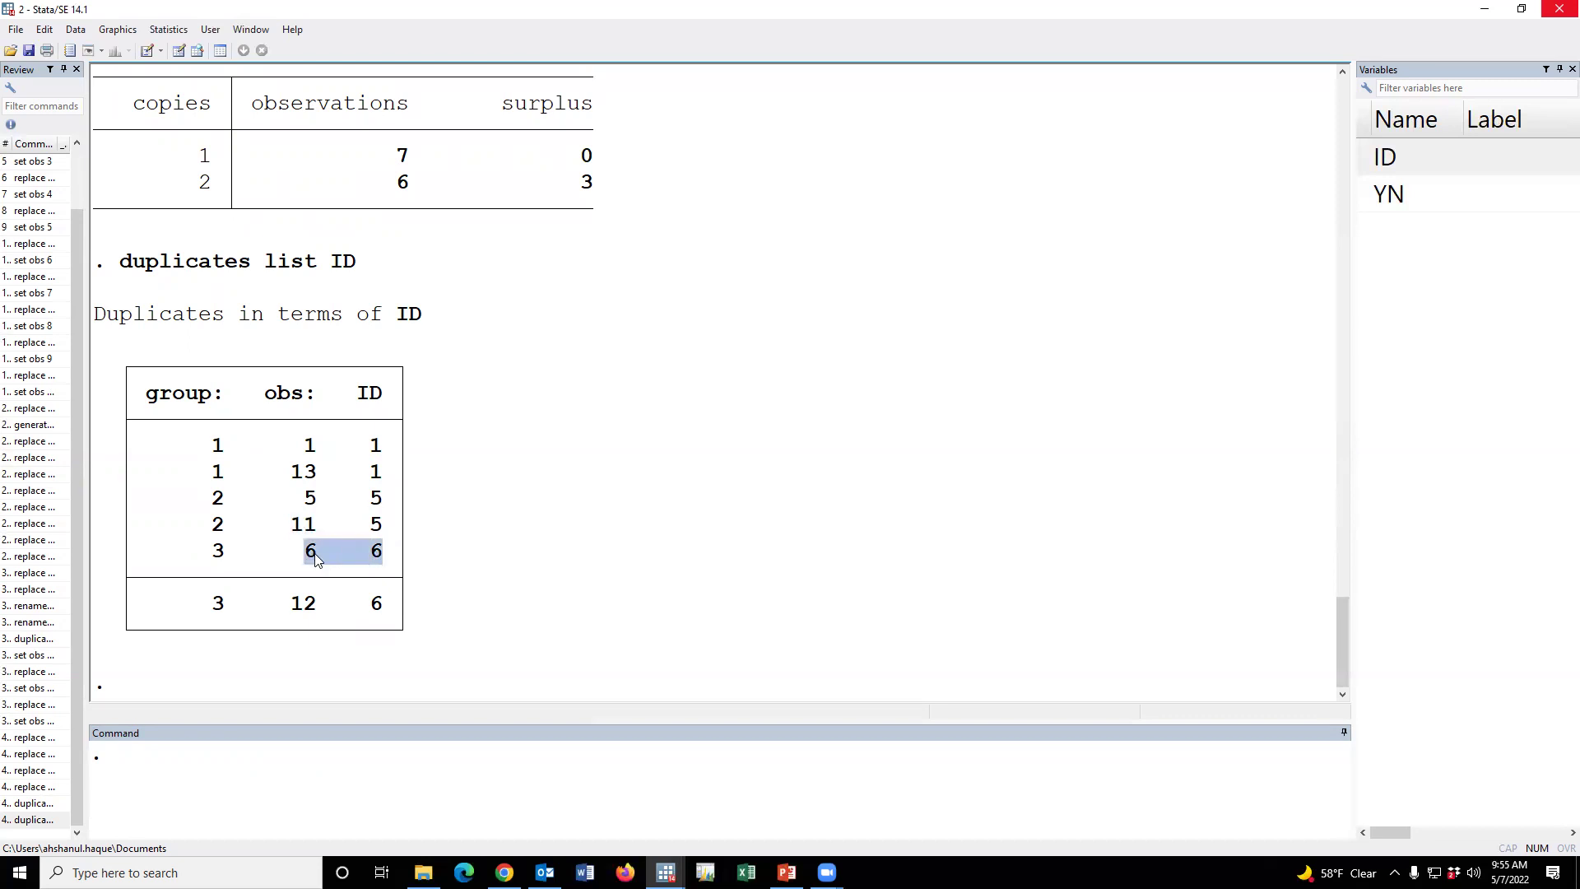
double_click(310, 608)
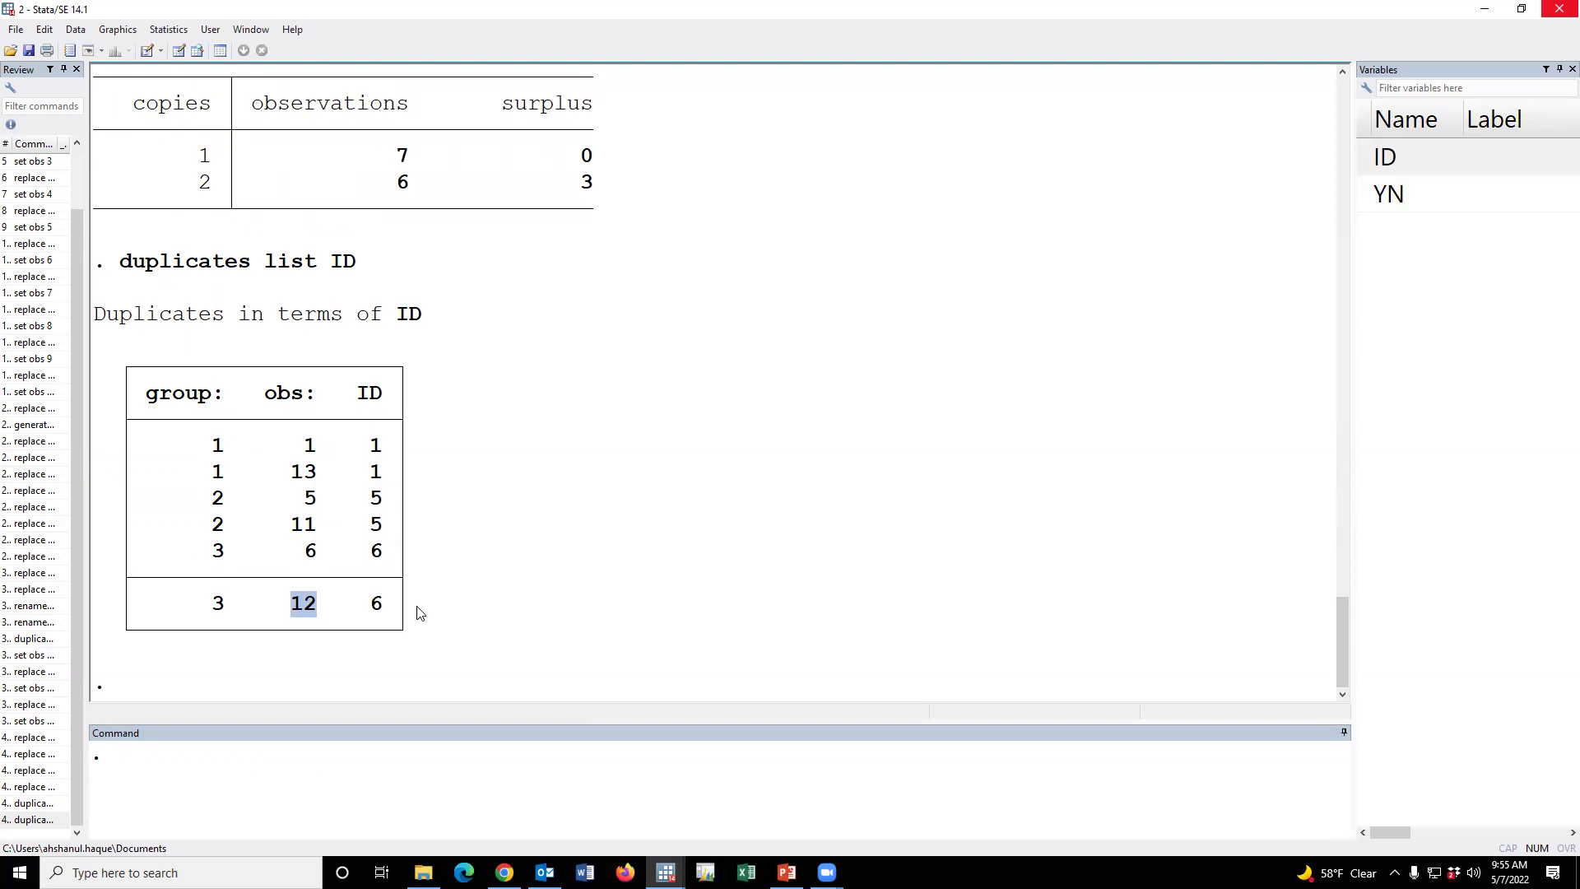
left_click(179, 51)
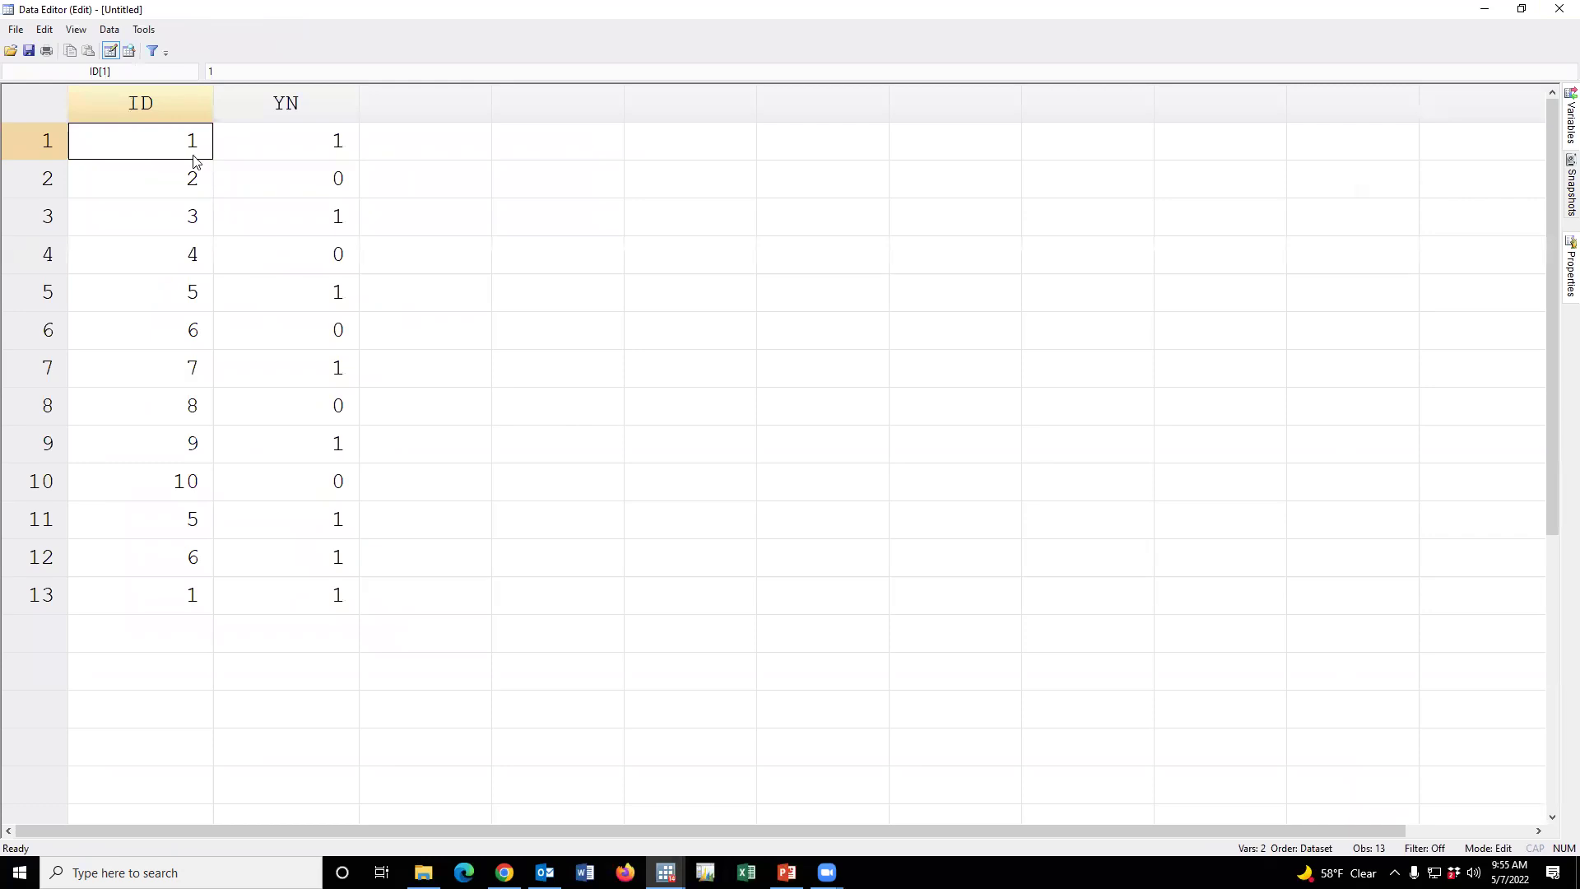
left_click(1560, 9)
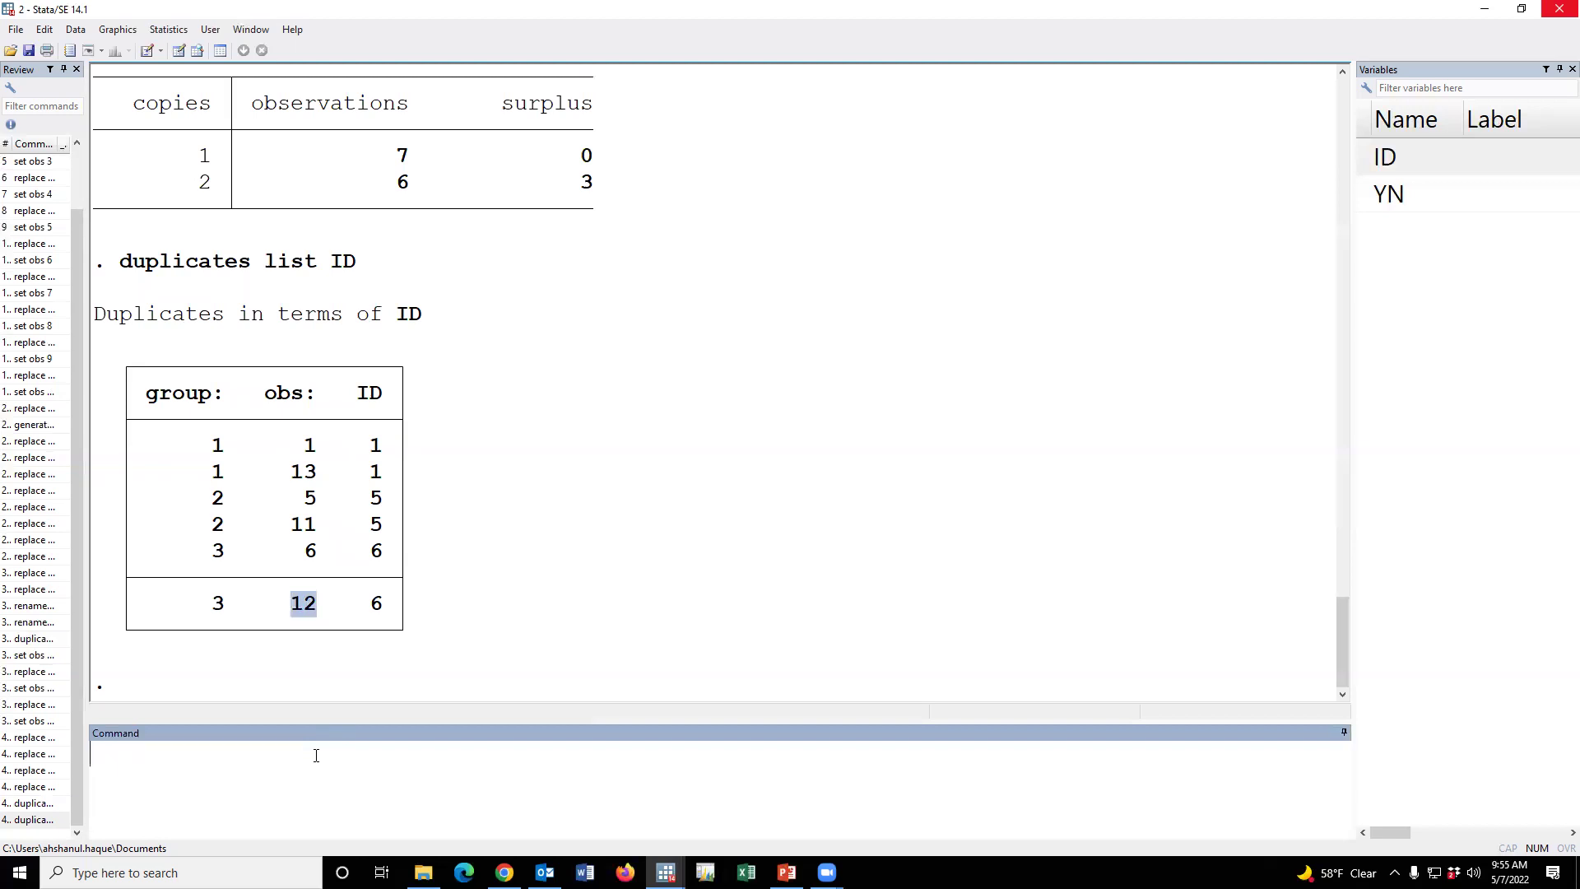
Step: Run duplicates drop ID, force, deleting the 3 duplicate observations
type("duplicates")
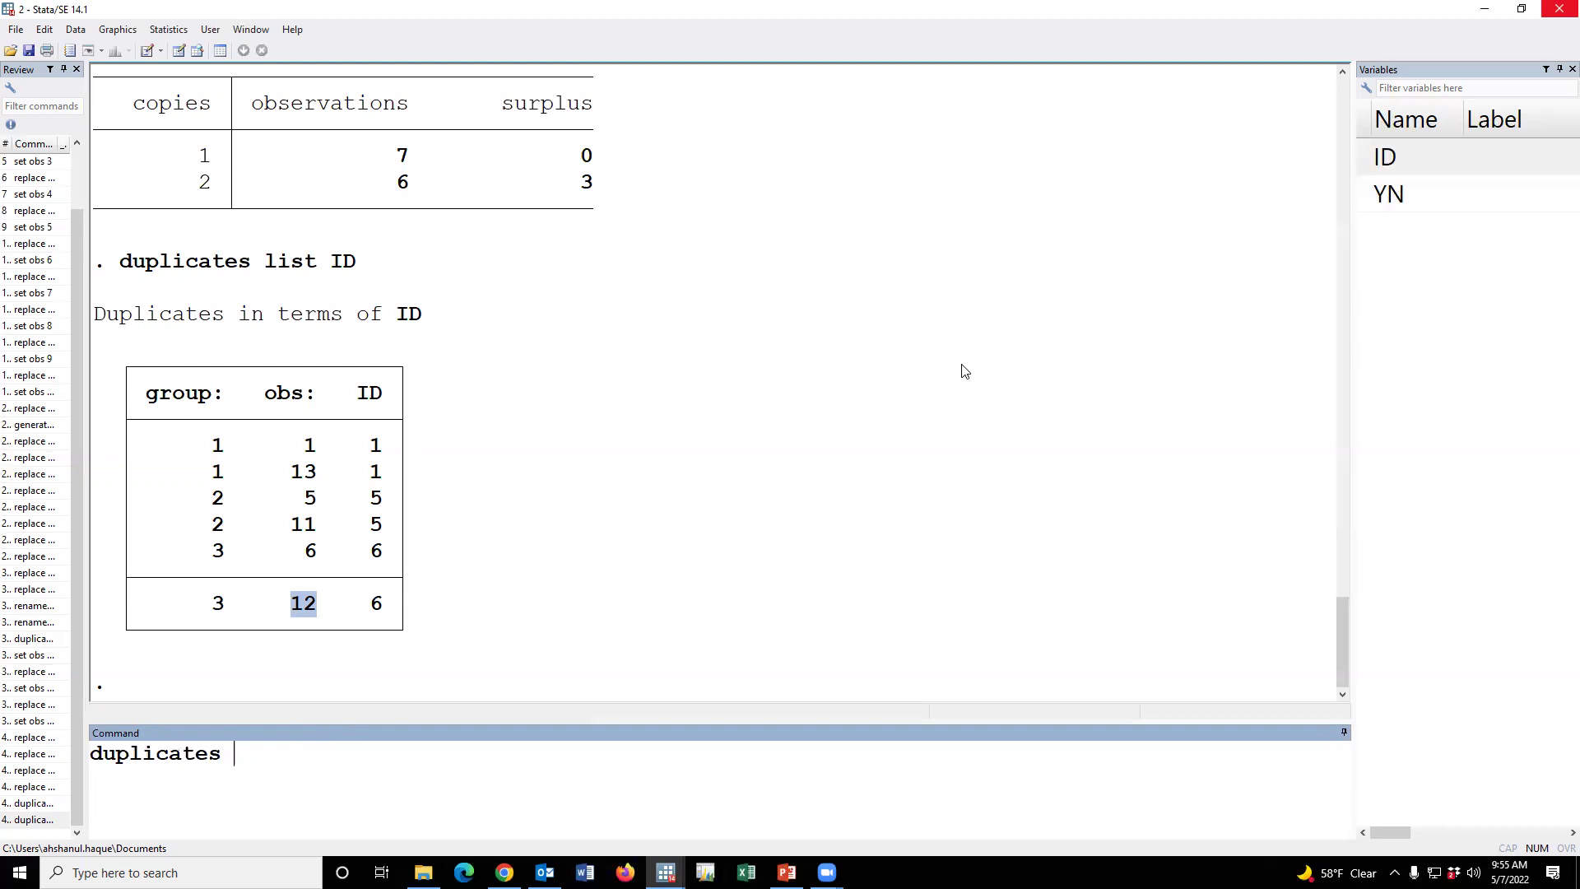
left_click(1366, 156)
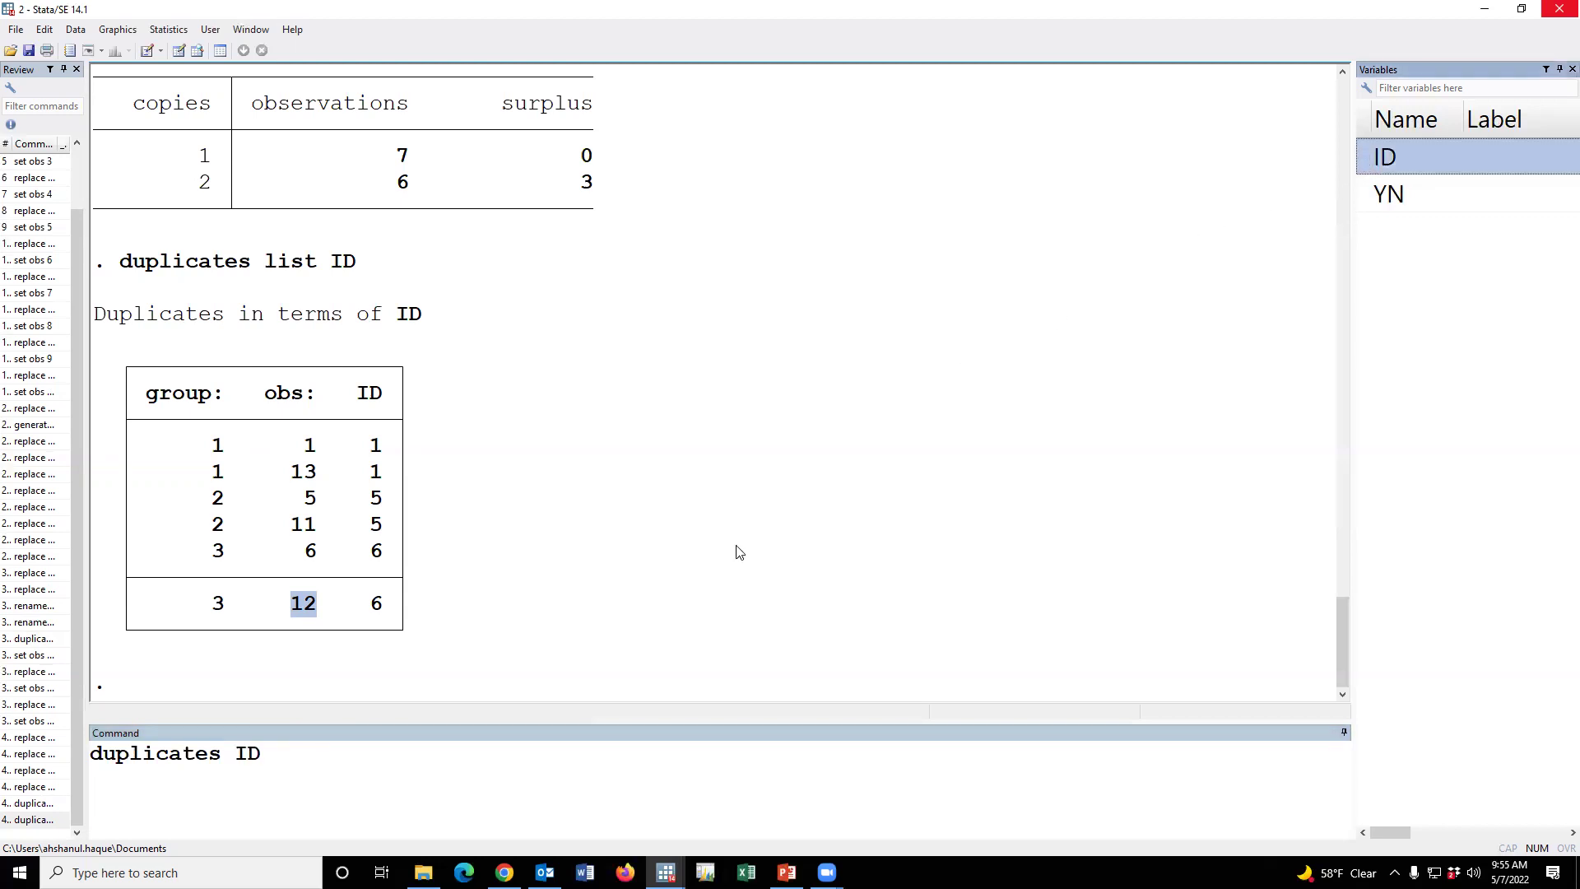
left_click(614, 777)
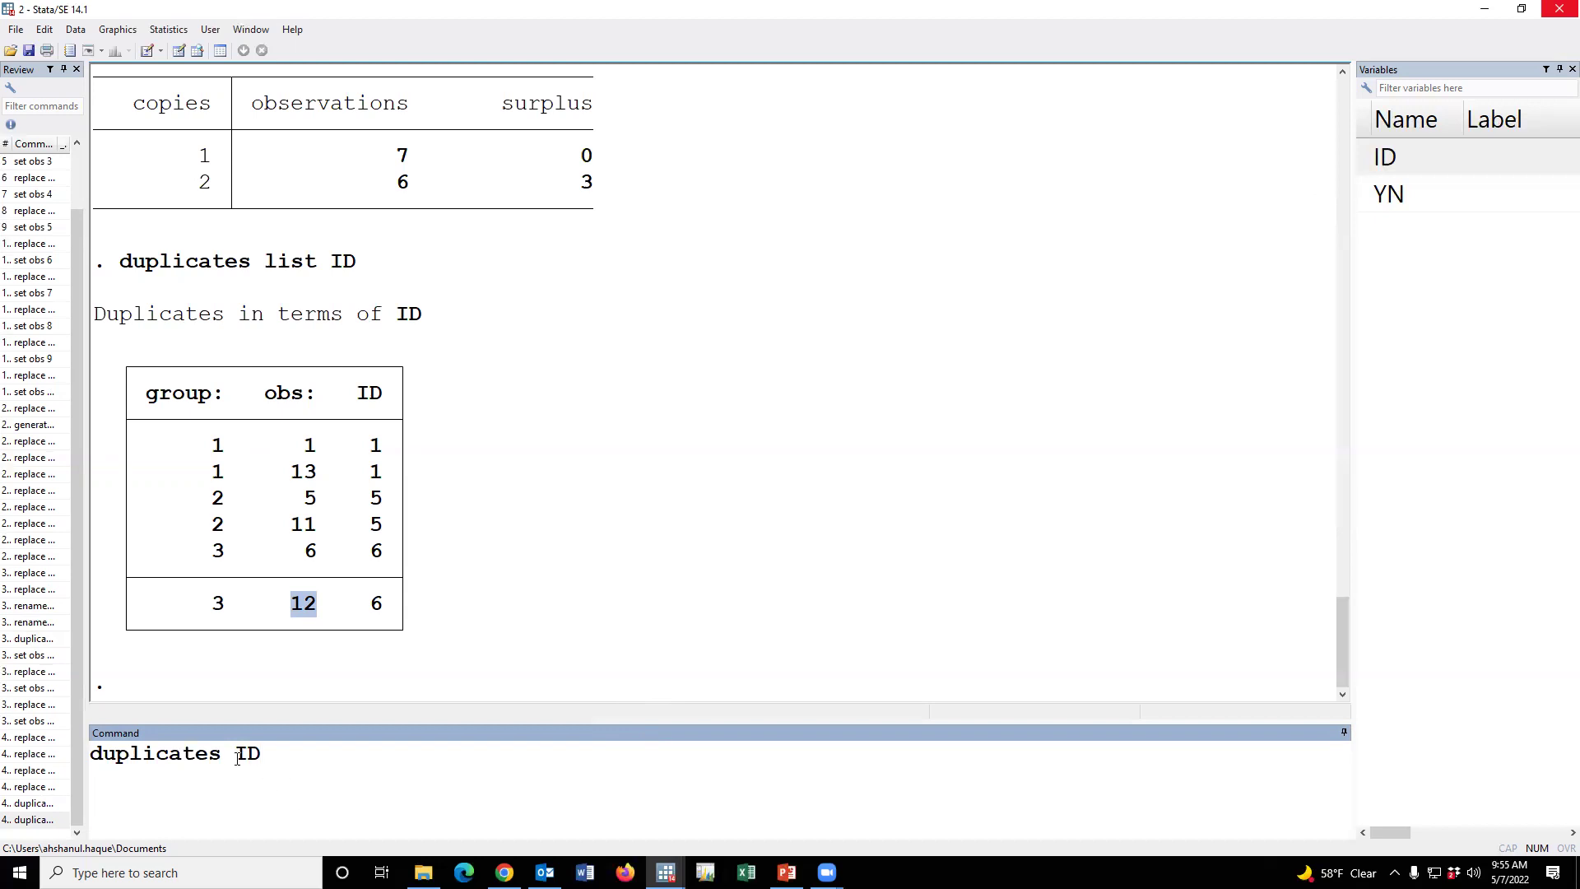
key("Left")
key("Left")
type("drop ID, force")
left_click_drag(404, 767, 76, 767)
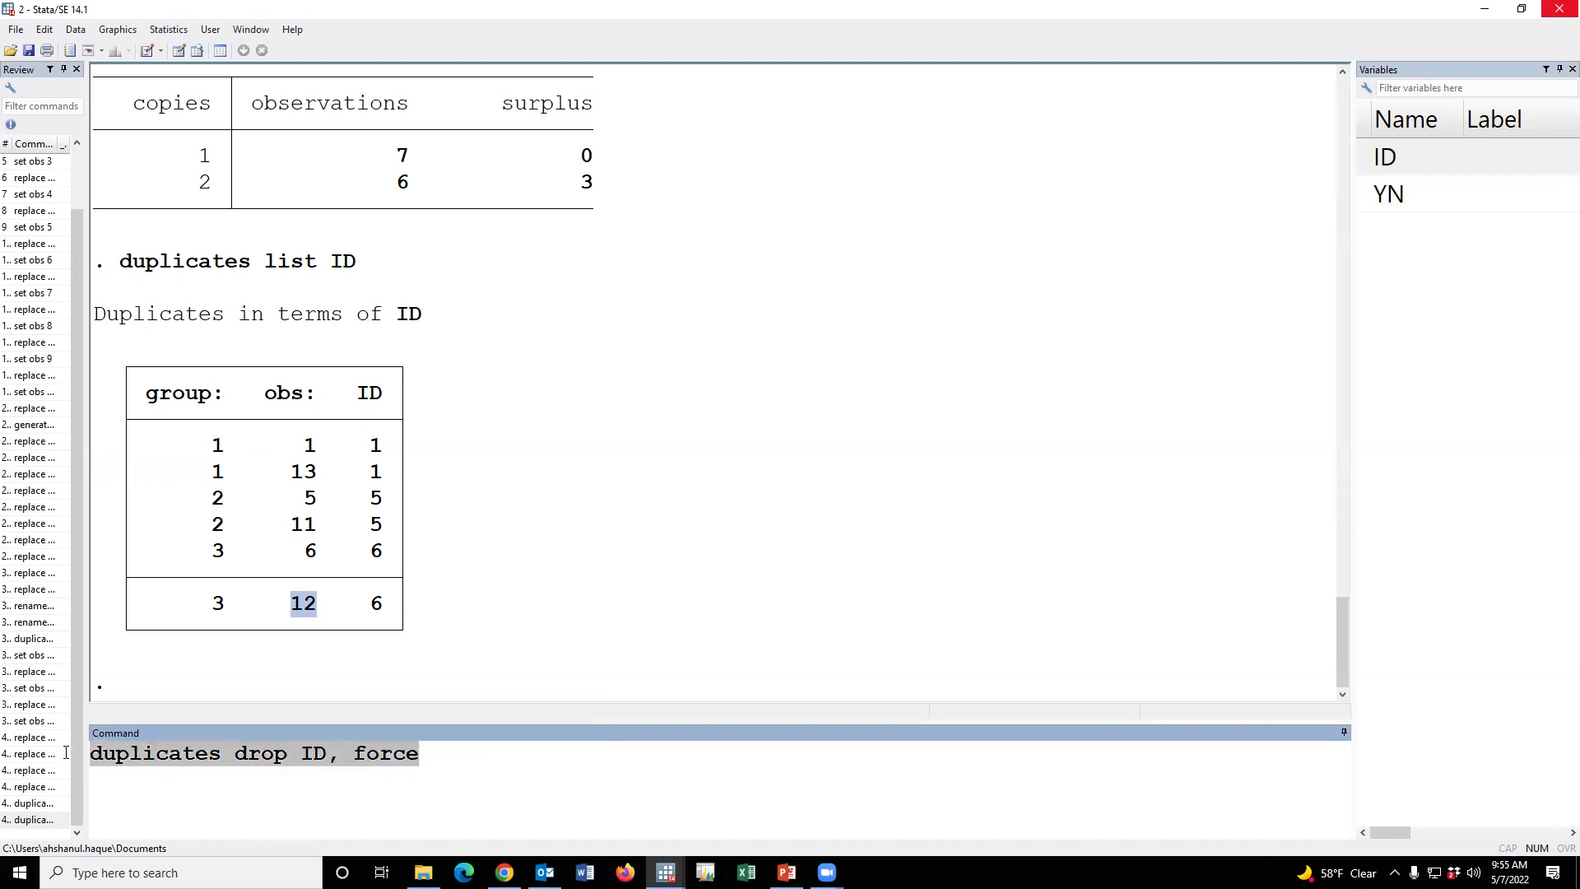
key("Return")
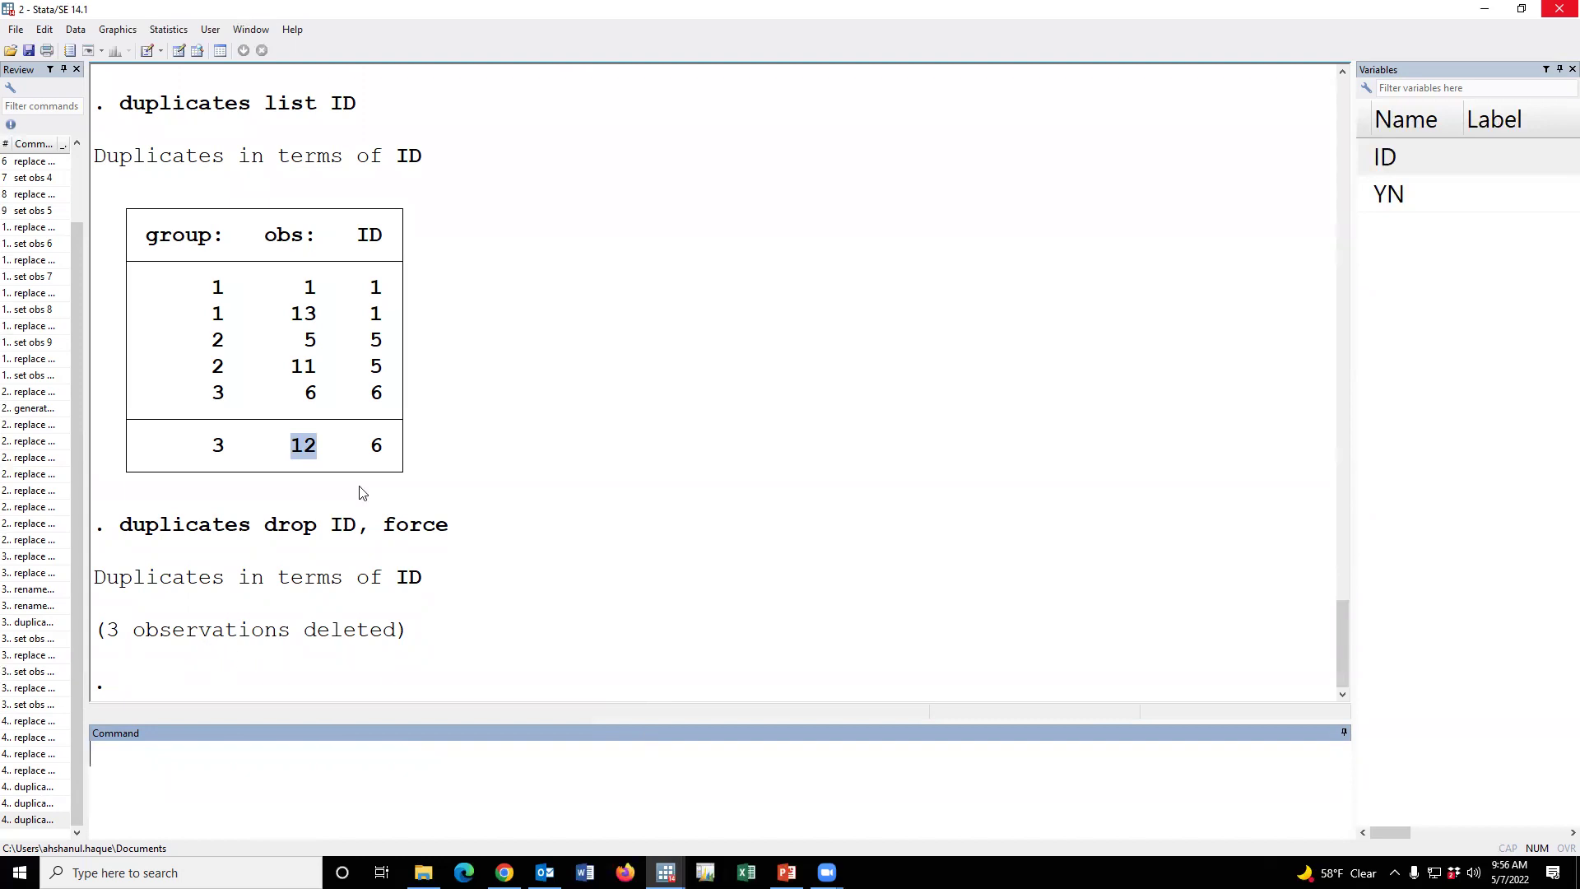
left_click(179, 51)
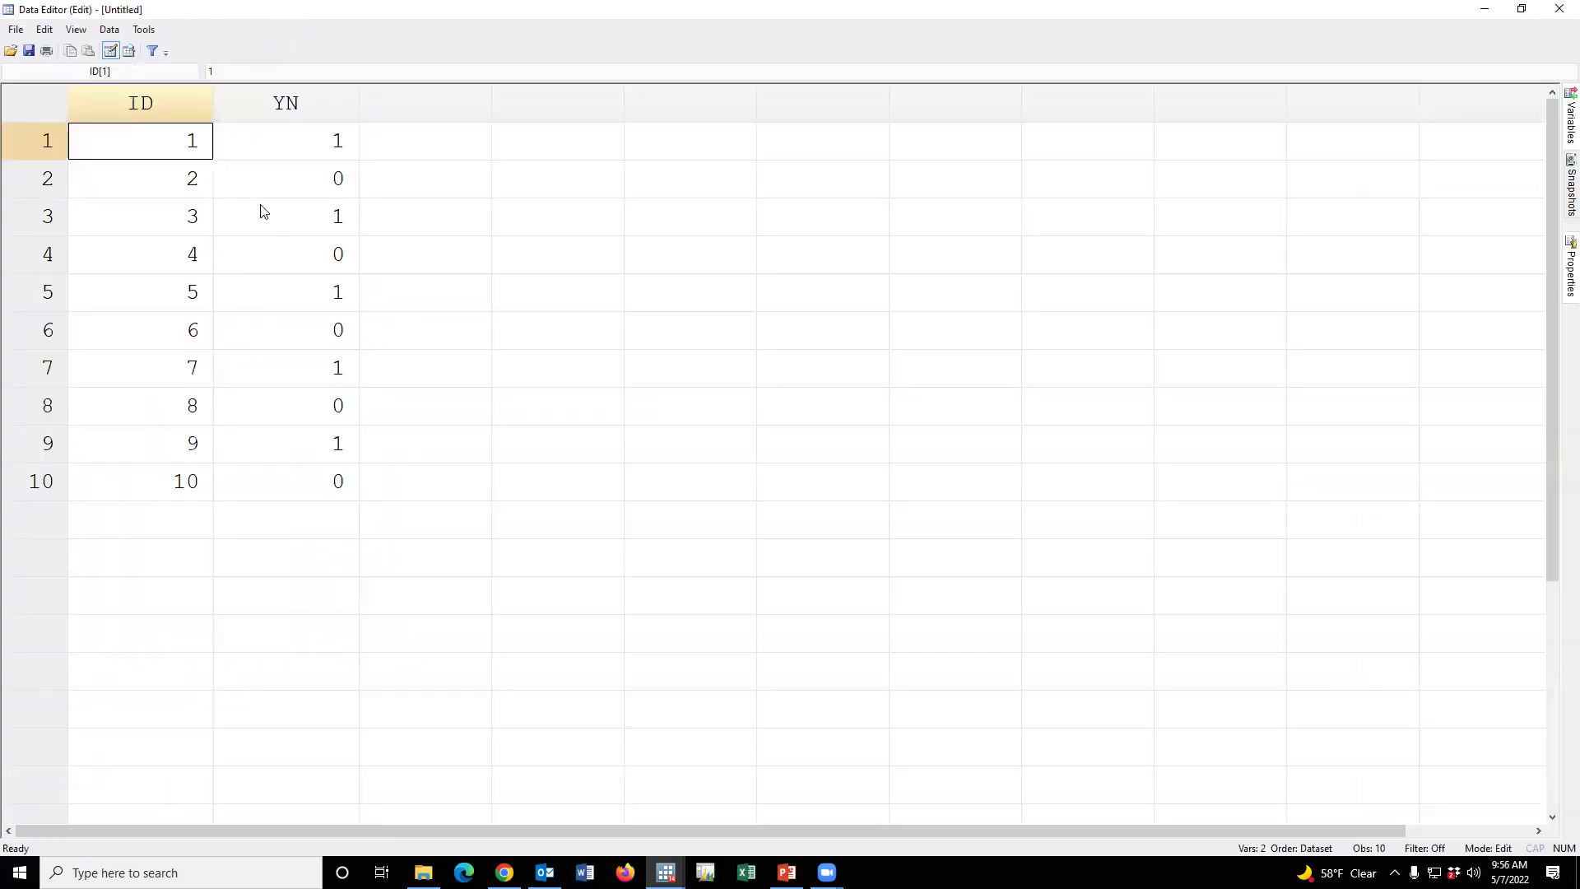
left_click_drag(190, 142, 186, 473)
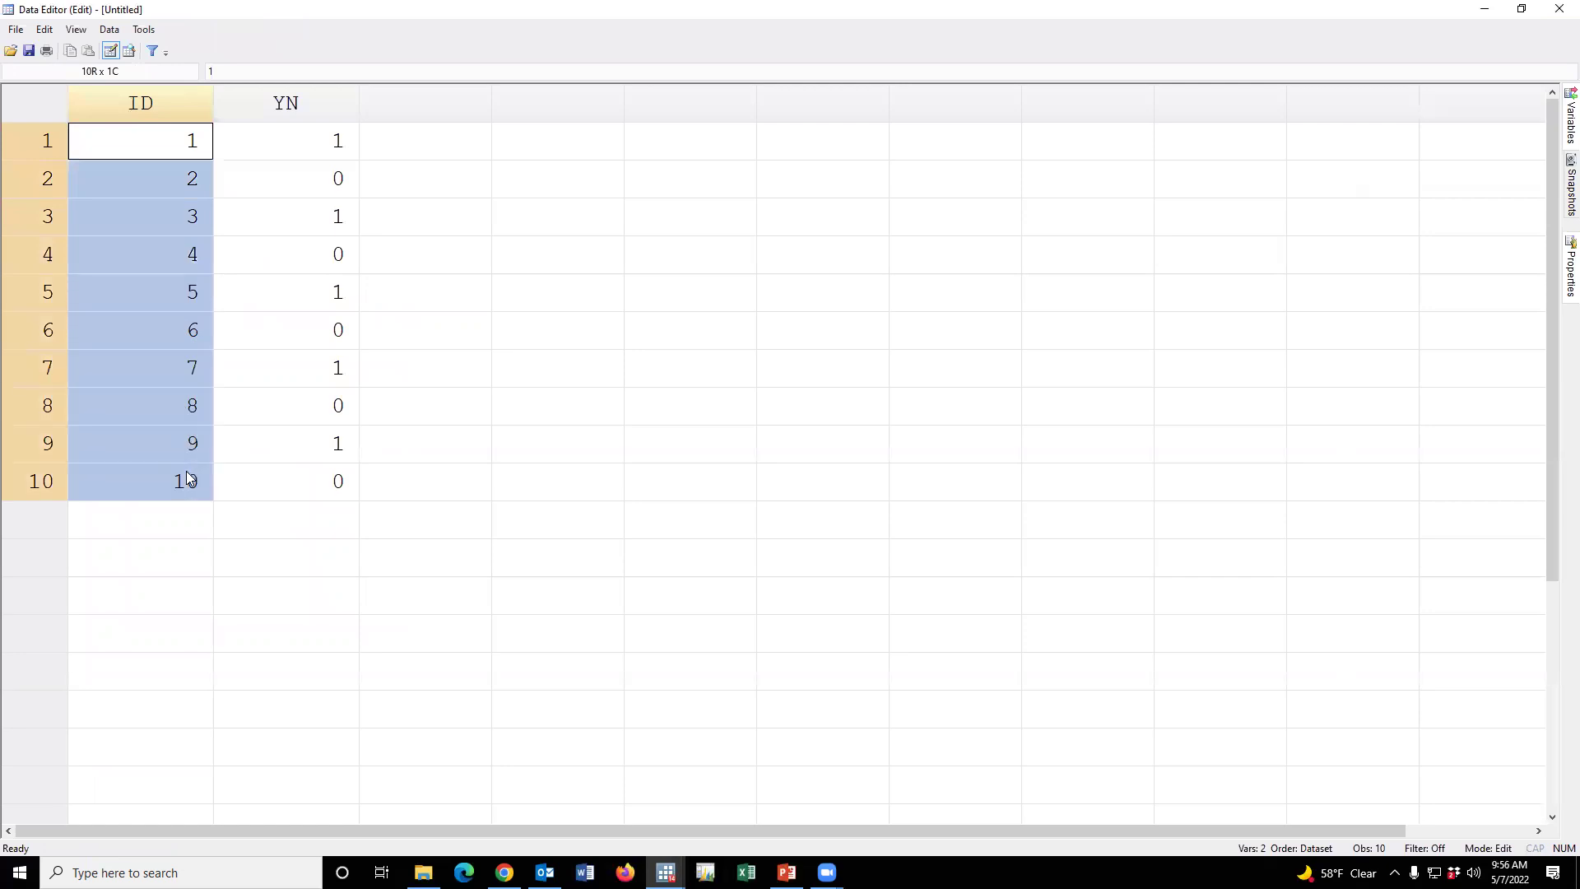
left_click(1560, 9)
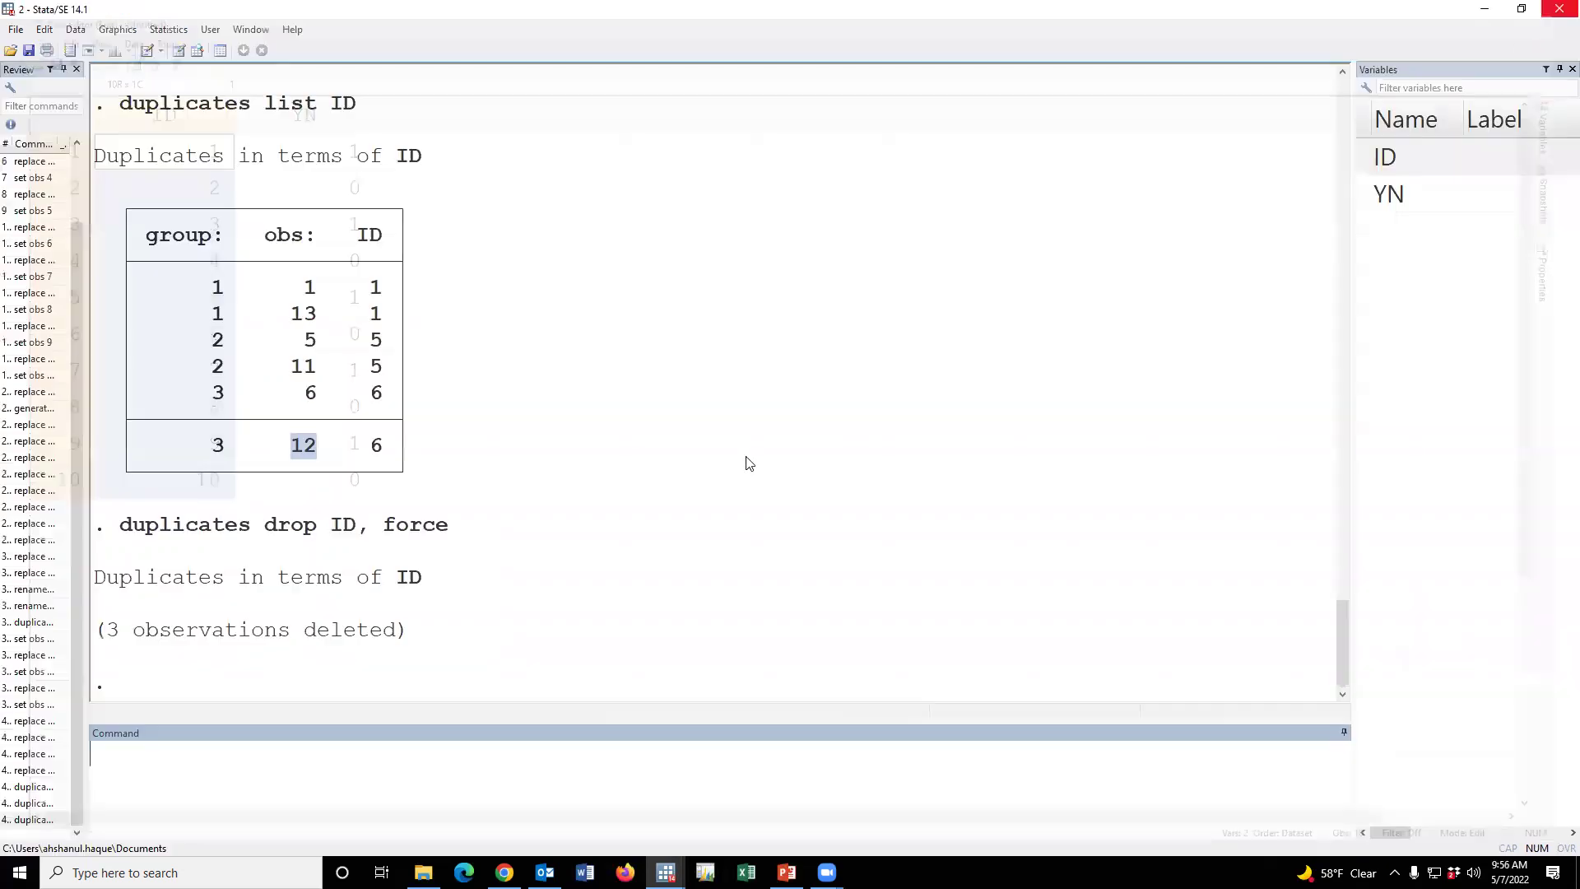
left_click_drag(108, 526, 449, 526)
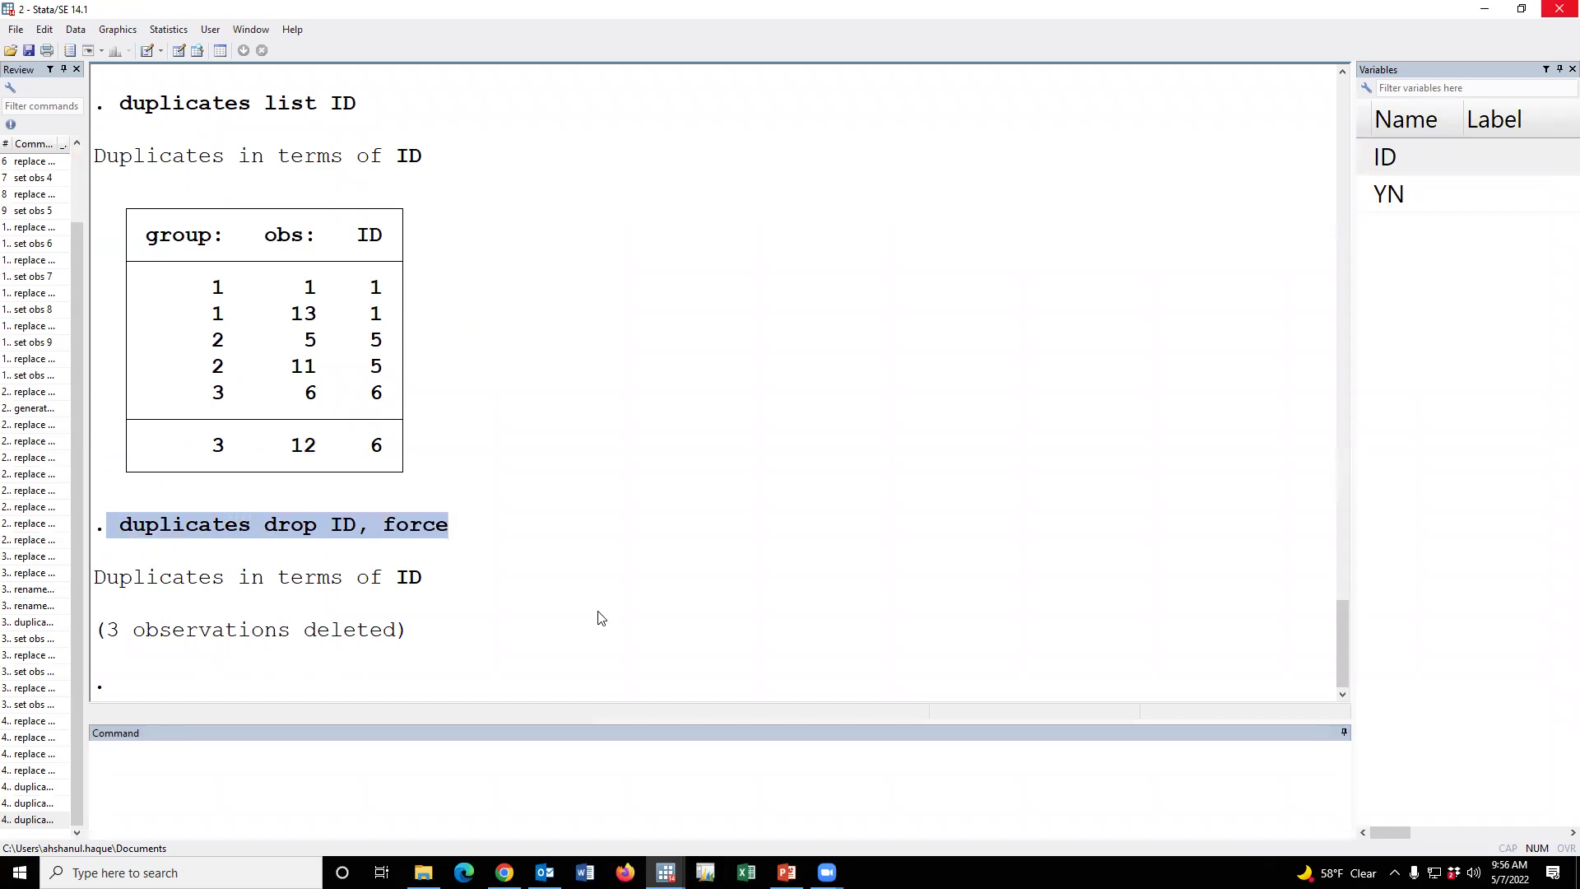